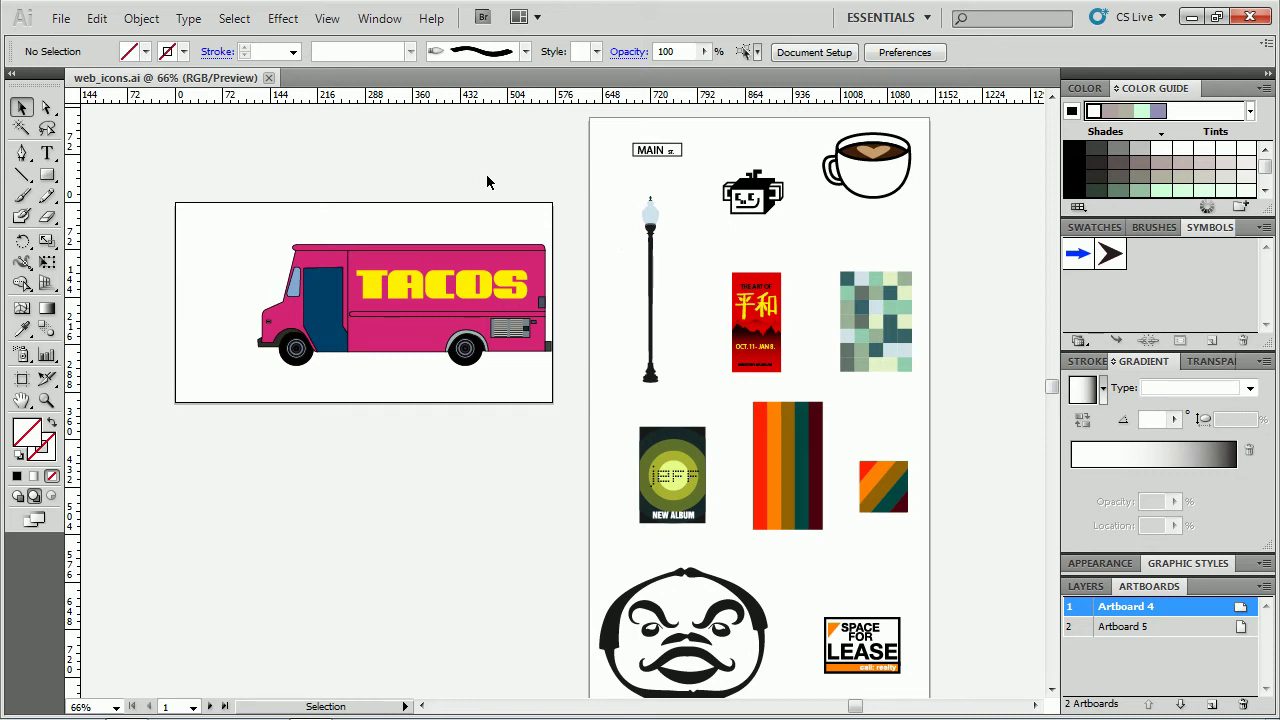
Step: Switch the active artboard back and forth between Artboard 5 and Artboard 4
left_click(602, 211)
left_click(543, 222)
left_click(626, 243)
left_click(509, 238)
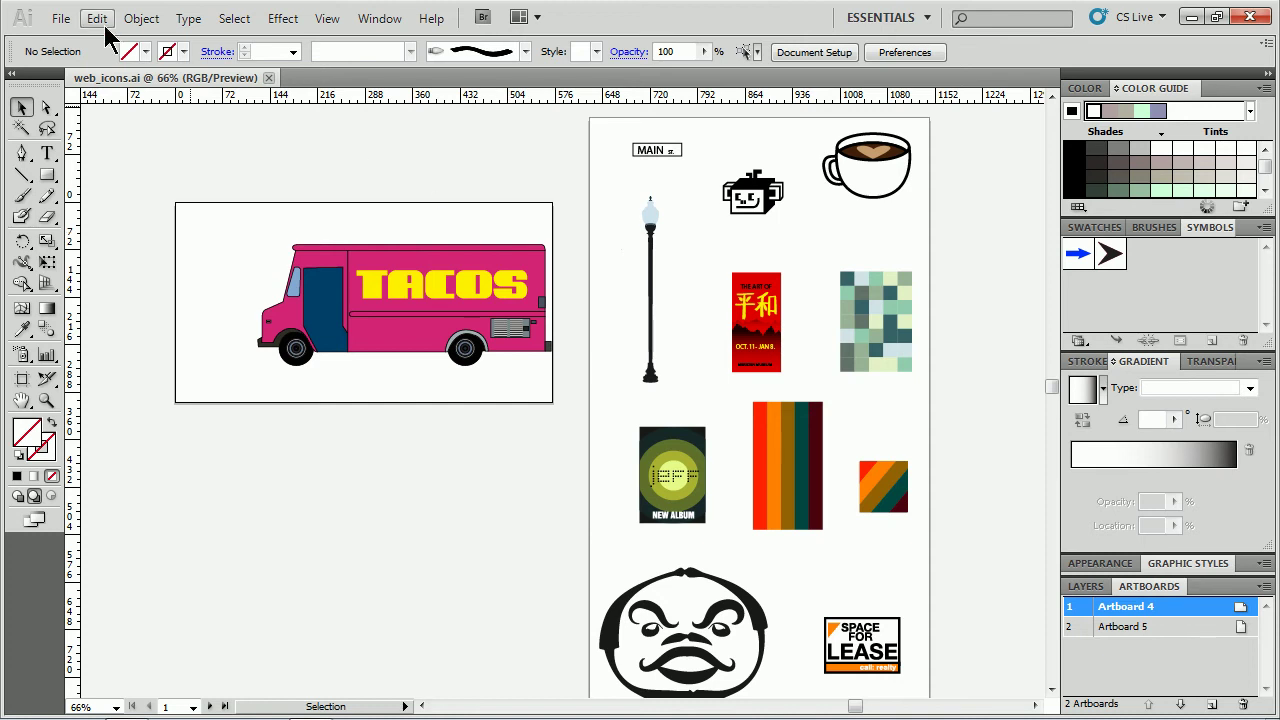
Step: Preview the taco truck artboard in the web export dialog, zoomed out, and close without saving
left_click(60, 19)
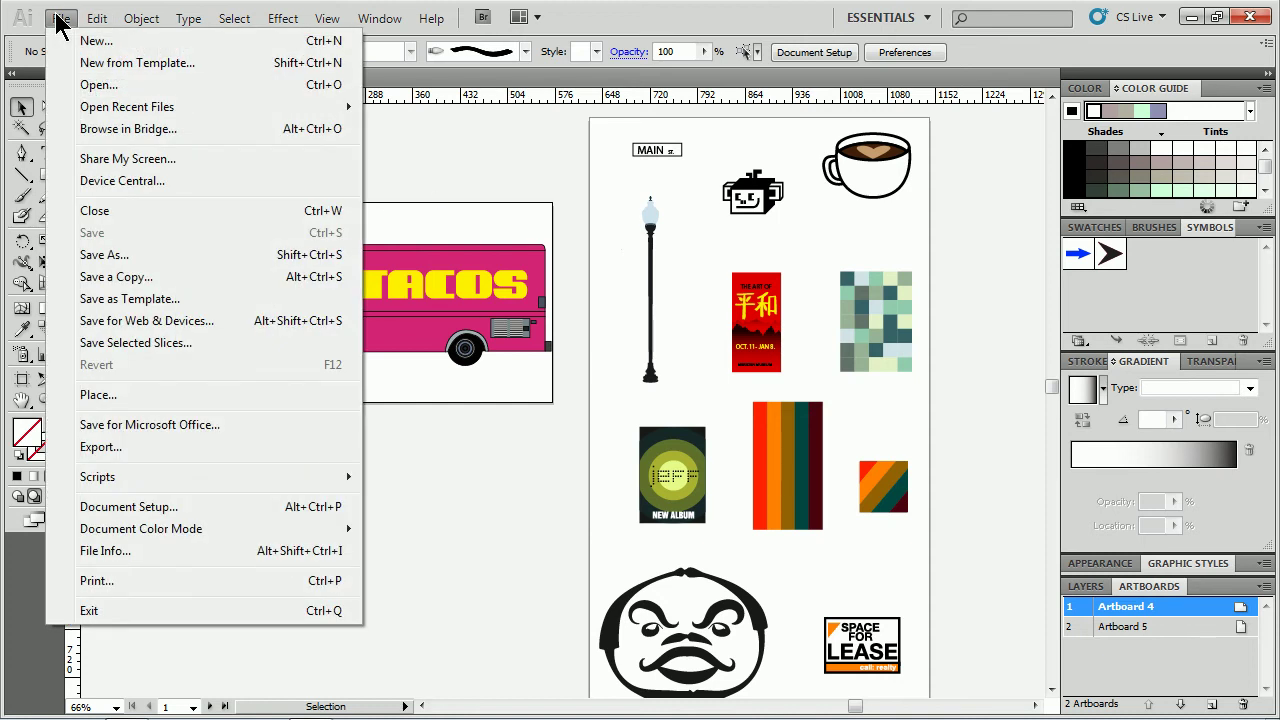
left_click(130, 321)
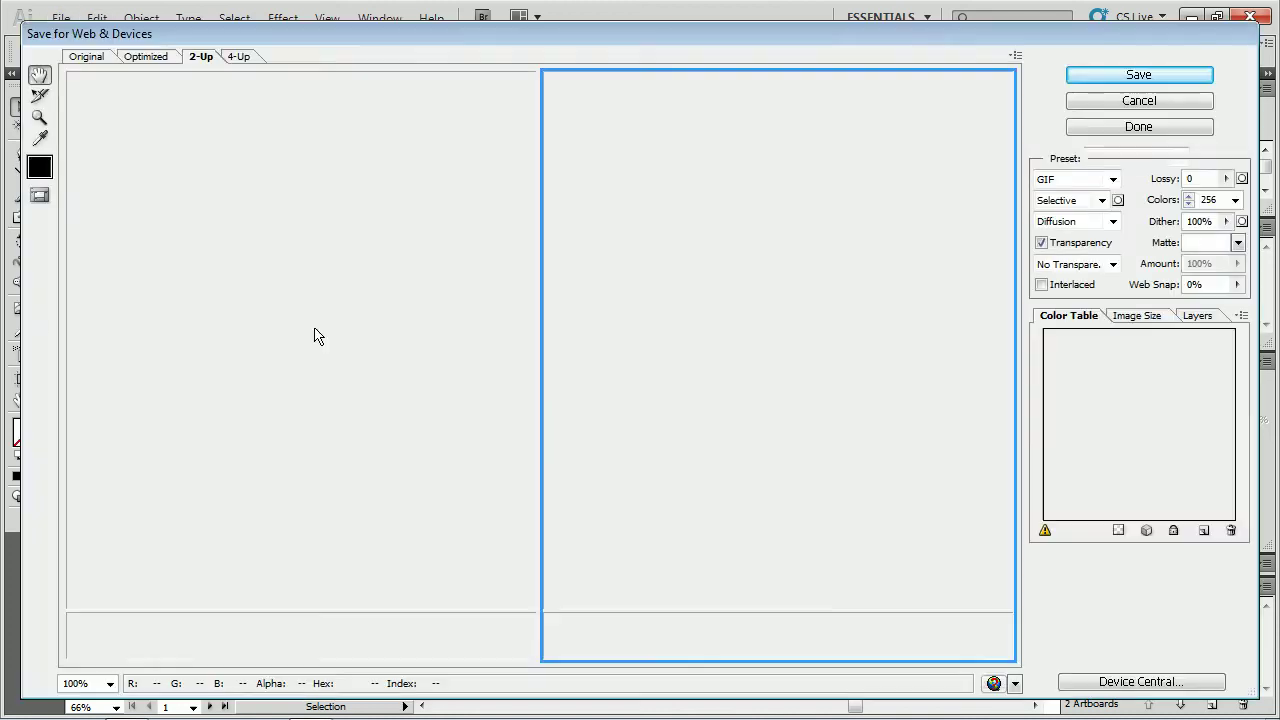
key("ctrl+minus")
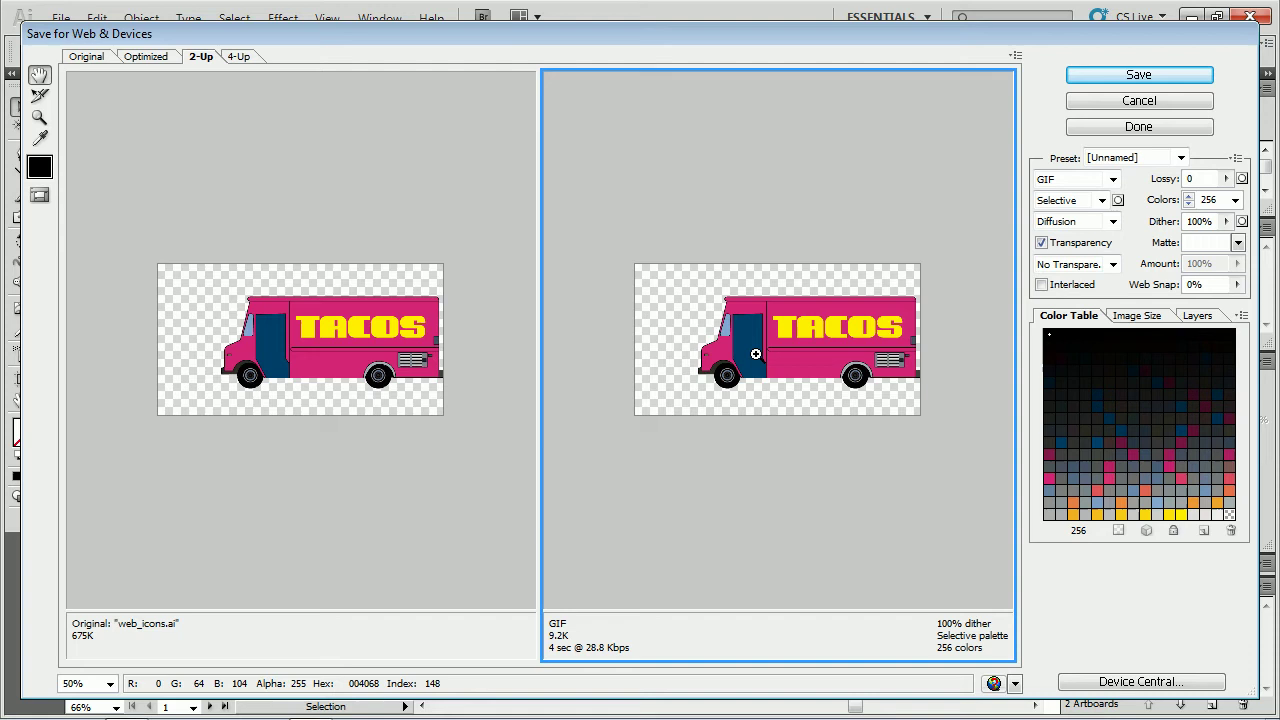
left_click(1104, 98)
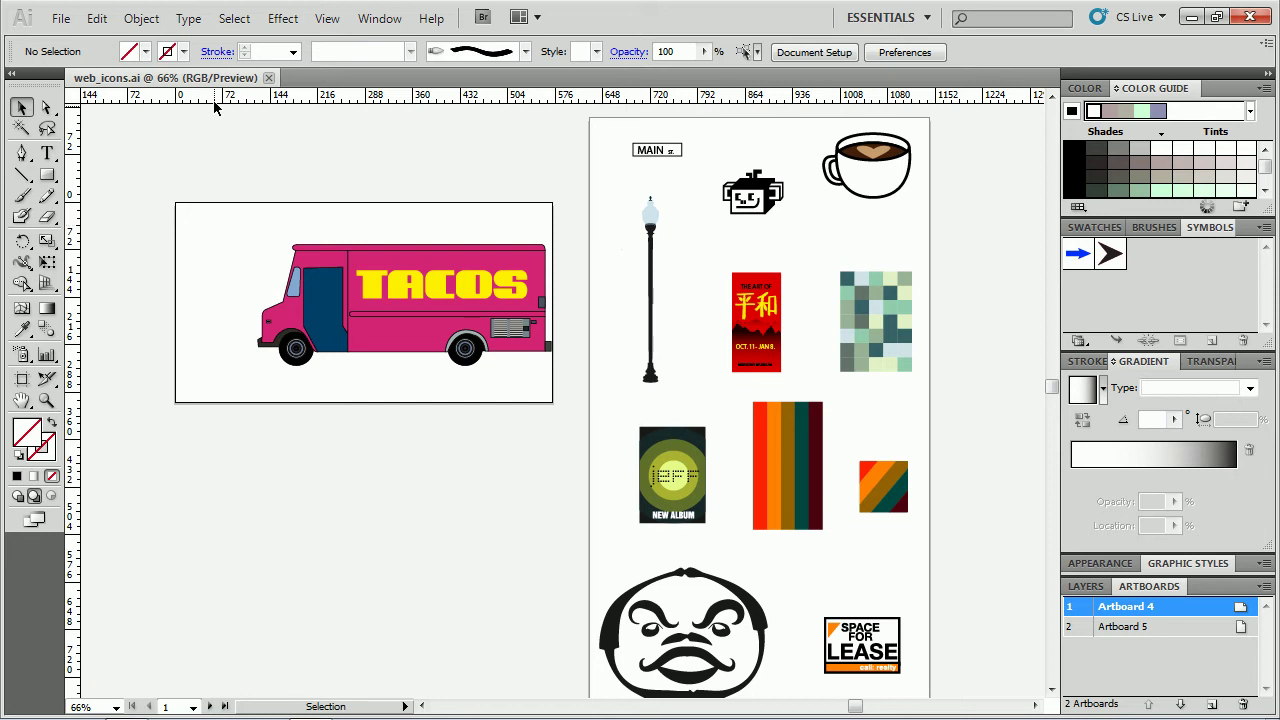
Step: Turn off clipping slices to the artboard
left_click(141, 20)
mouse_move(208, 395)
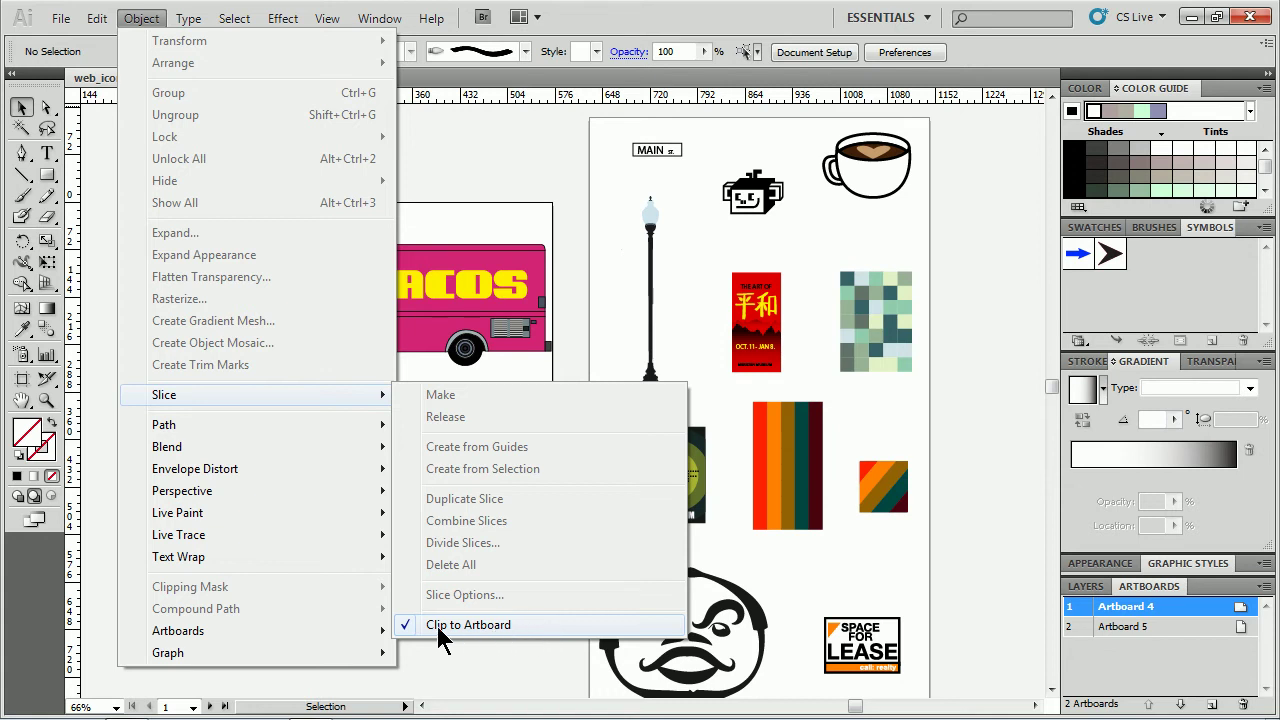
left_click(479, 627)
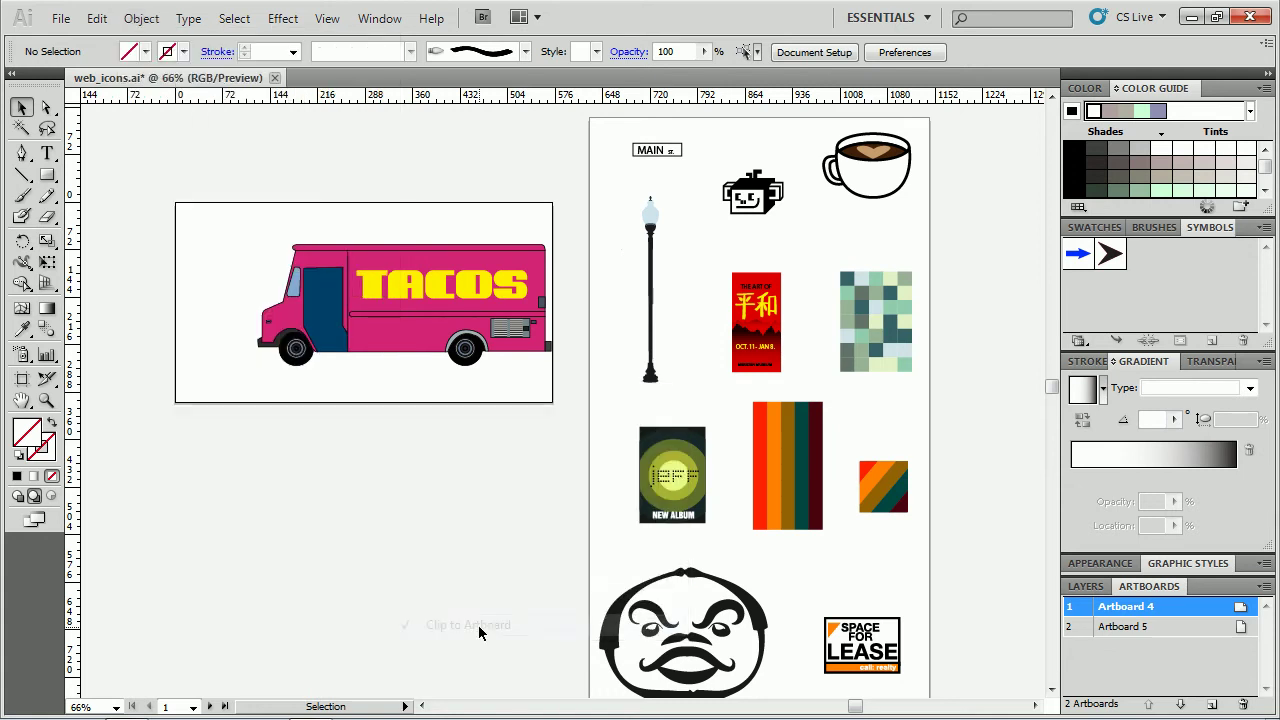
Step: Preview Artboard 5 in the web export dialog at 50% zoom, then close without saving
left_click(597, 213)
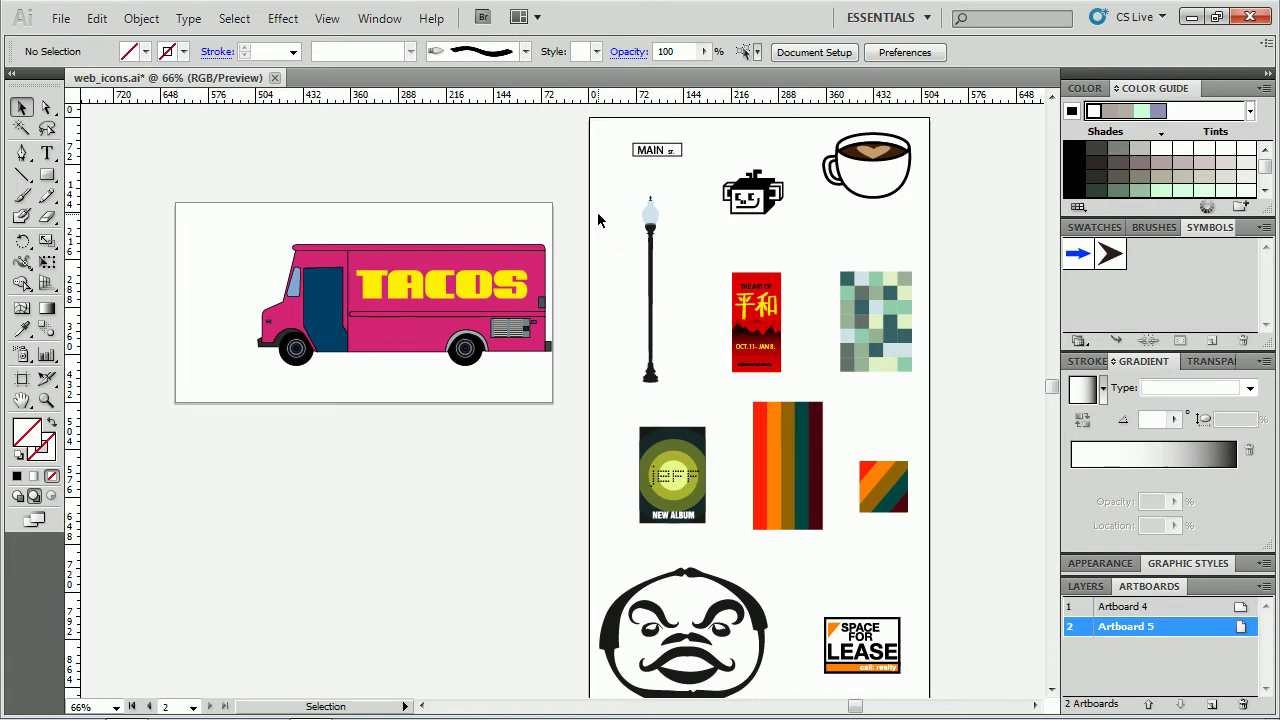
left_click(58, 18)
left_click(178, 323)
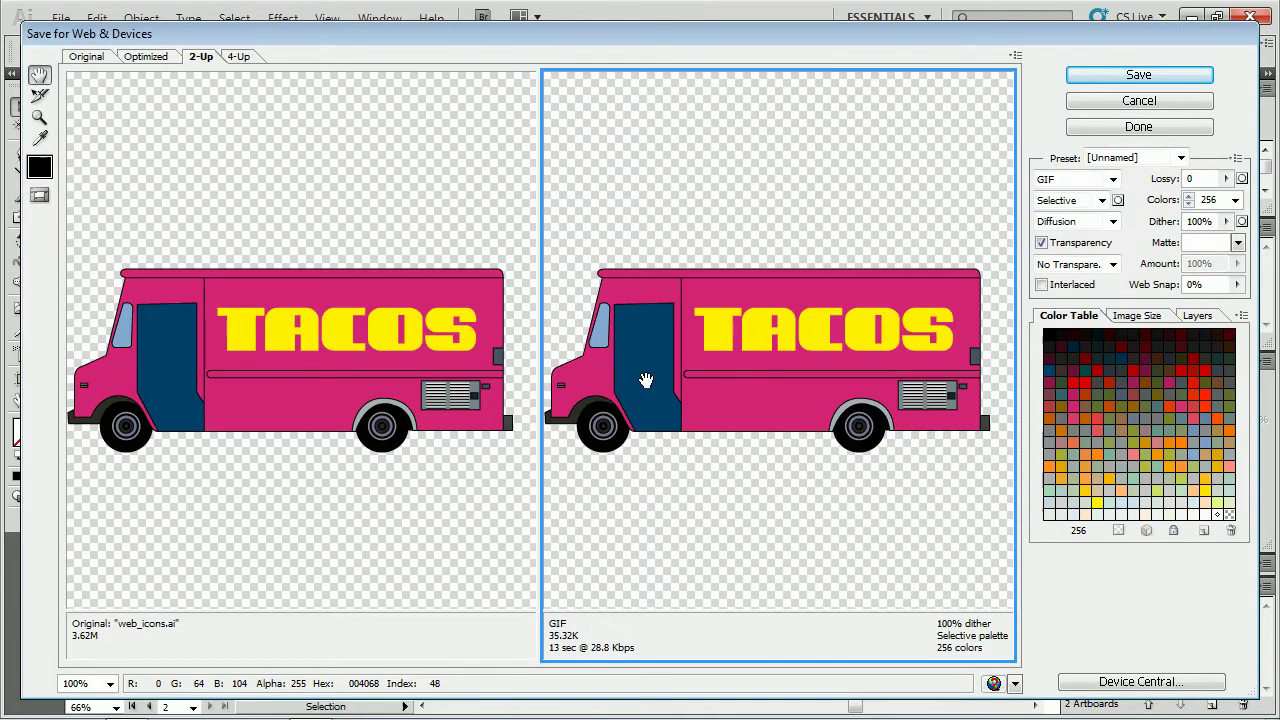
key("ctrl+minus")
key("ctrl+minus")
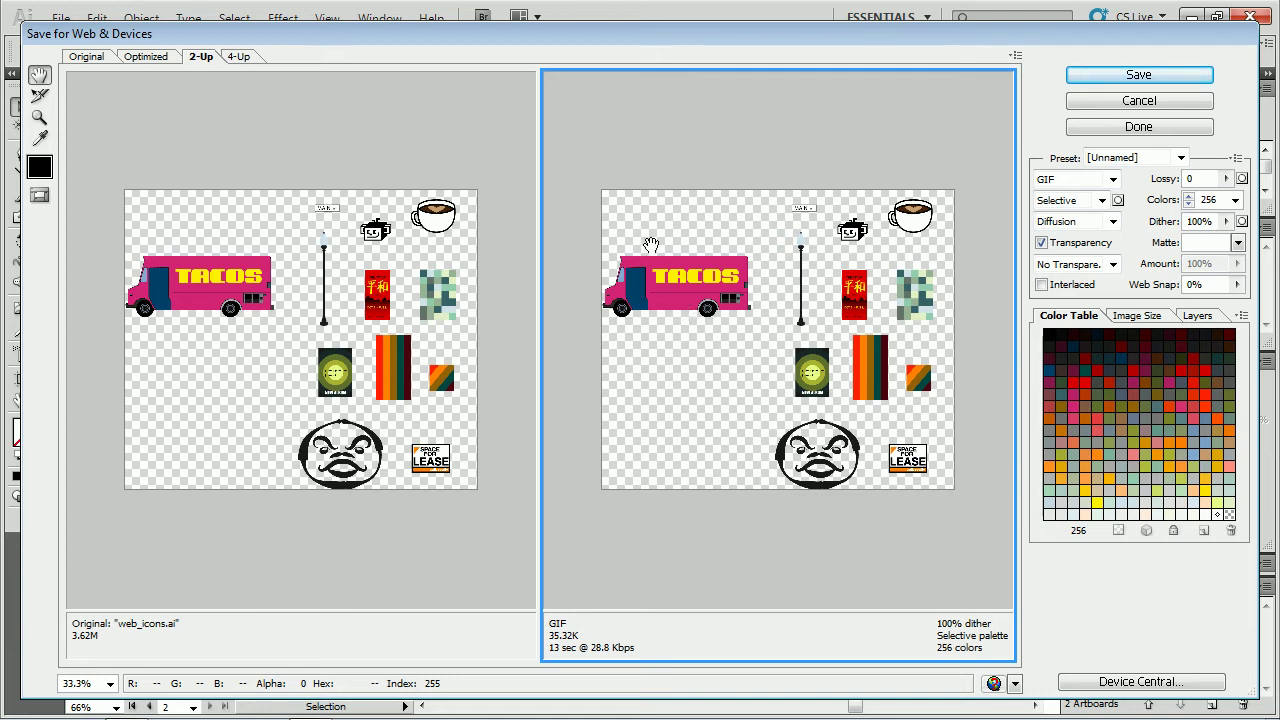
left_click(1100, 103)
Step: Make the taco truck artboard active and turn slice clipping to the artboard back on
left_click(517, 234)
left_click(139, 20)
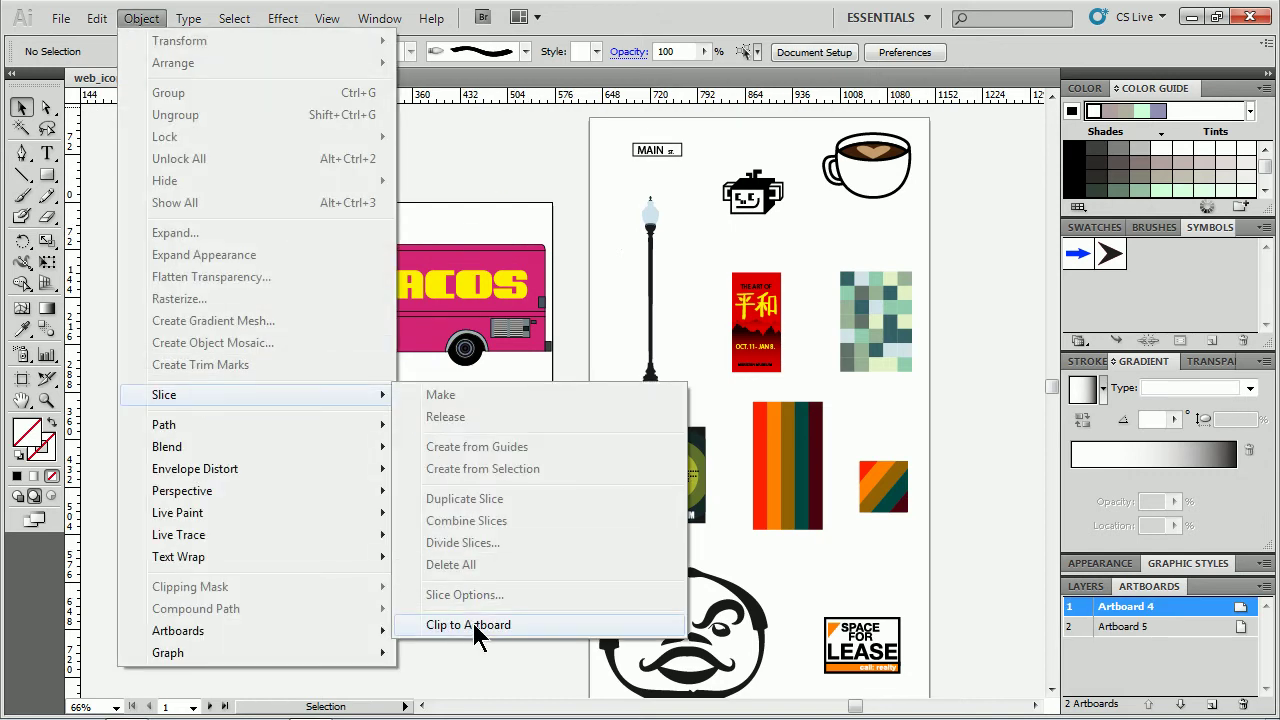
left_click(468, 624)
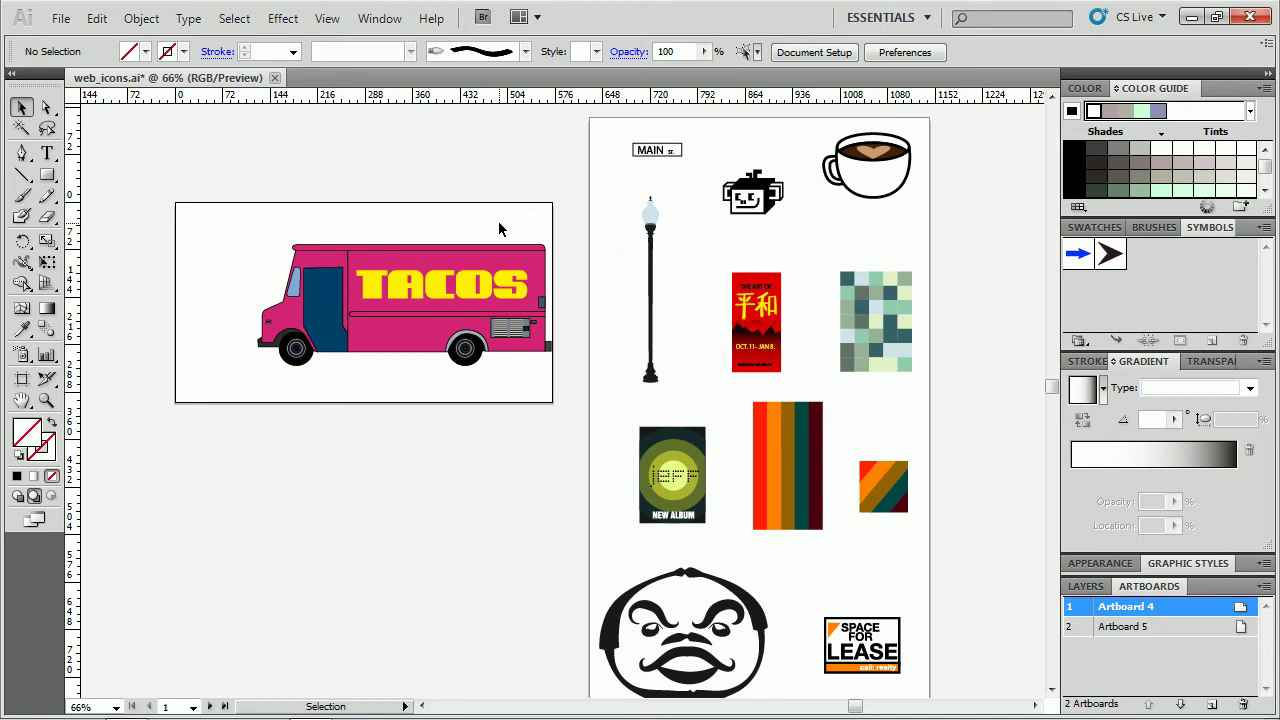
Step: Select the whole taco truck and fit its artboard to the selected art
left_click(476, 287)
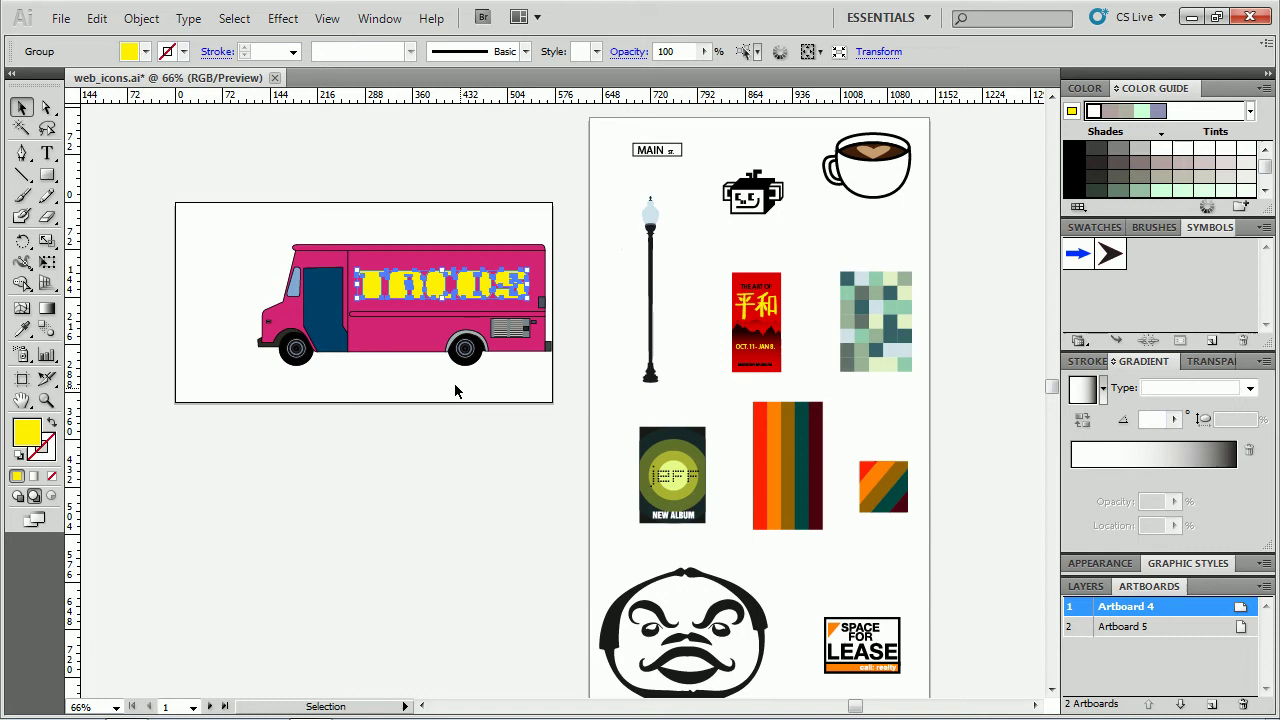
left_click(205, 276)
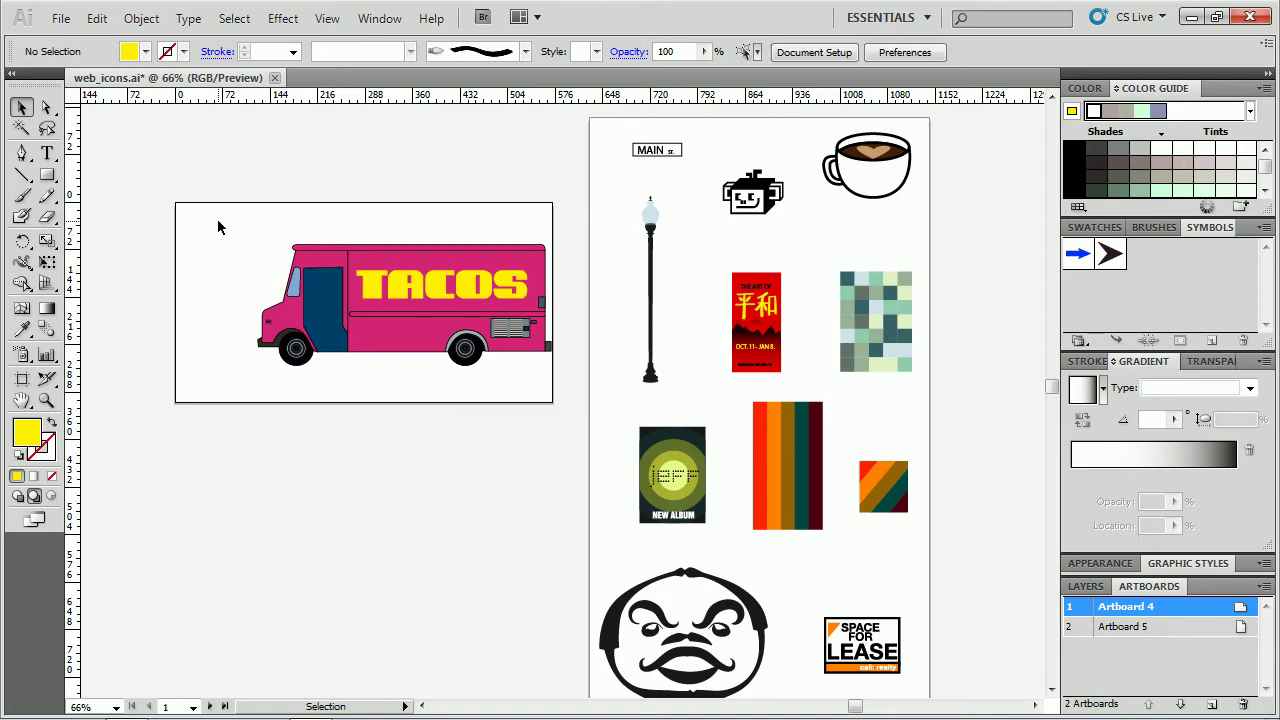
left_click_drag(219, 227, 558, 388)
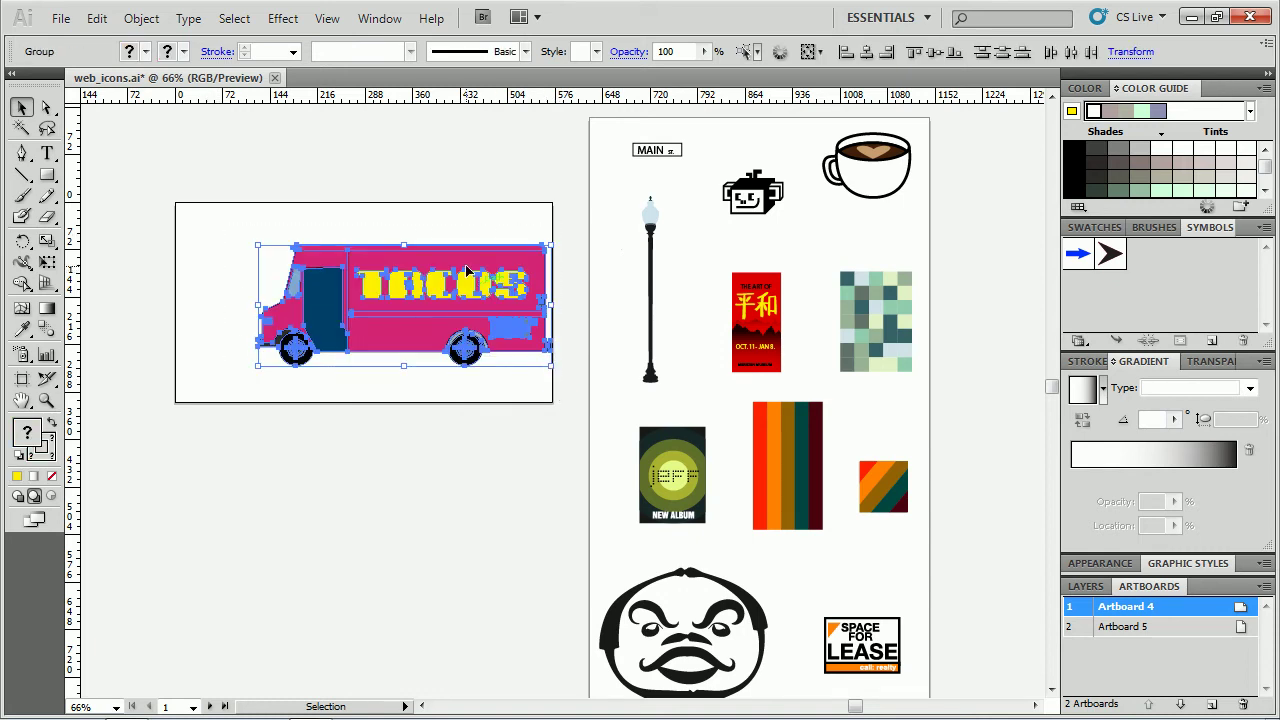
left_click(158, 22)
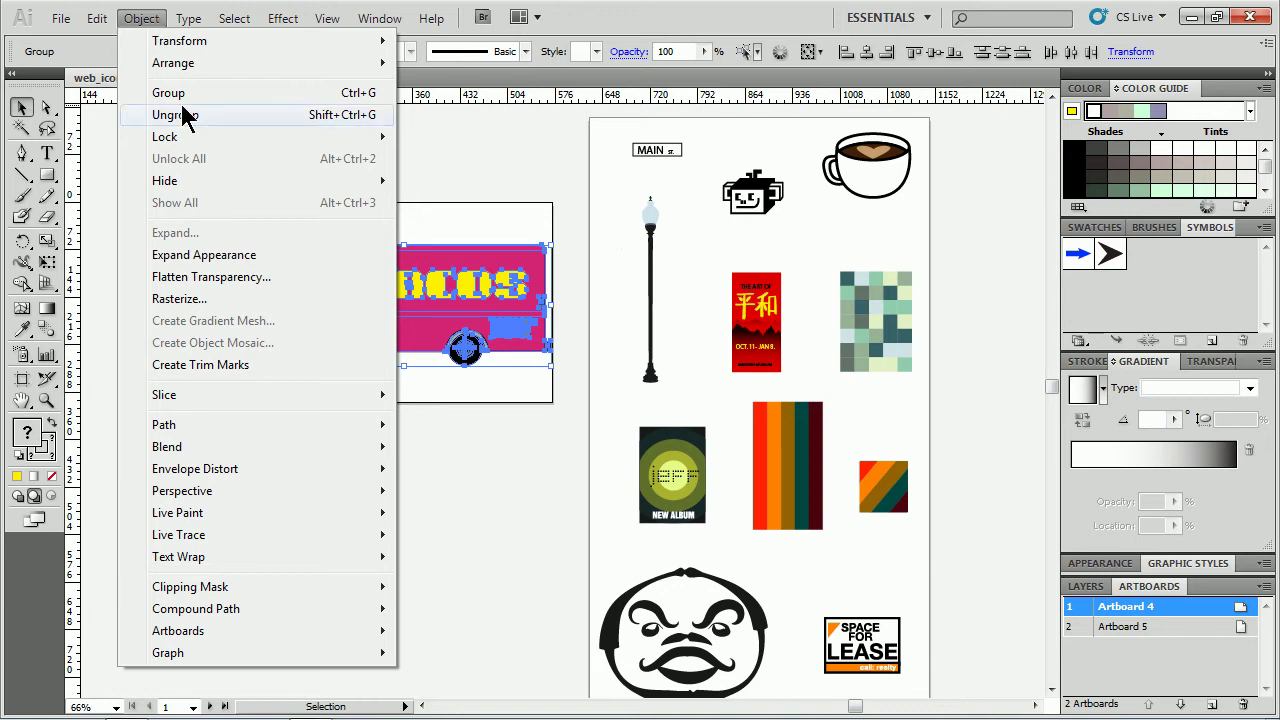
mouse_move(255, 630)
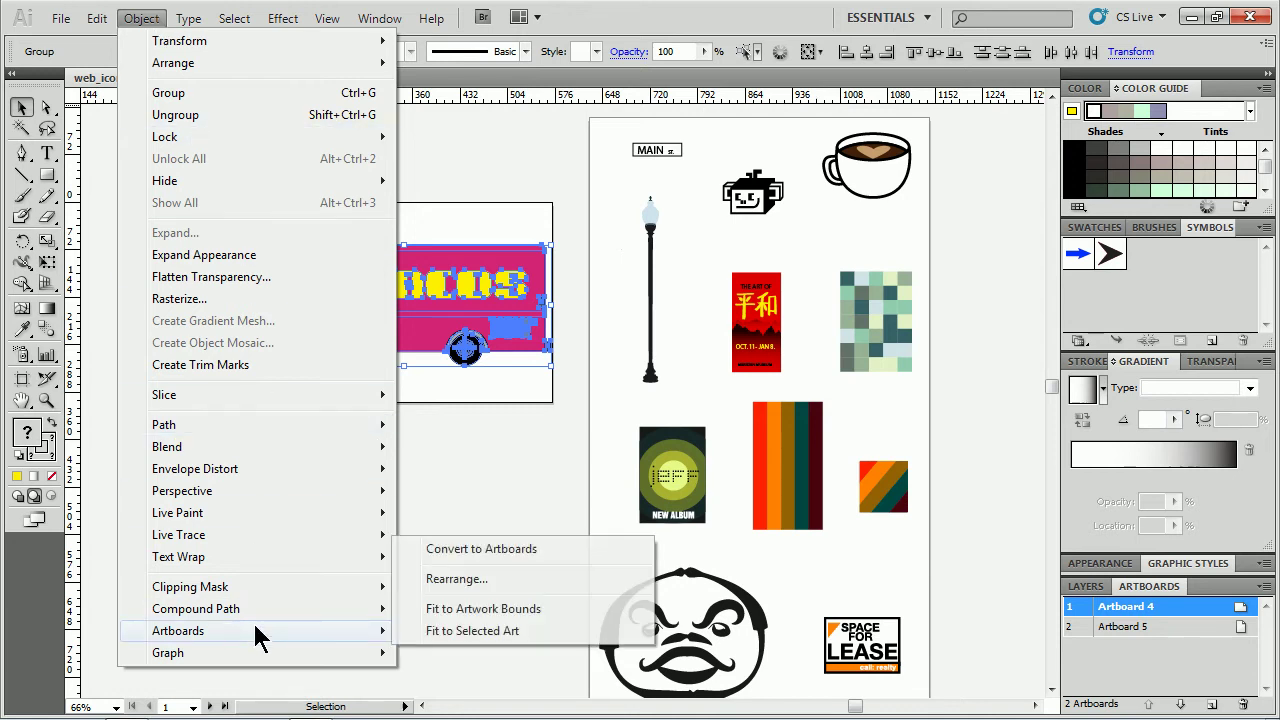
left_click(513, 632)
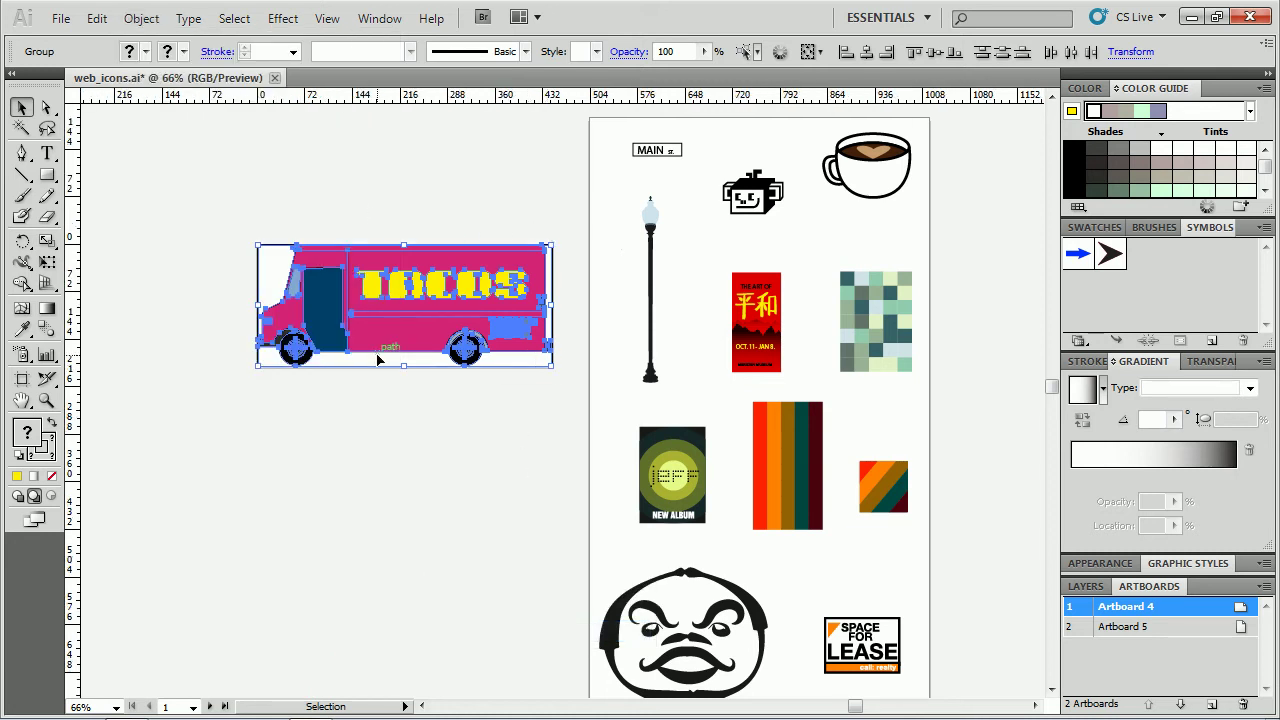
left_click(389, 237)
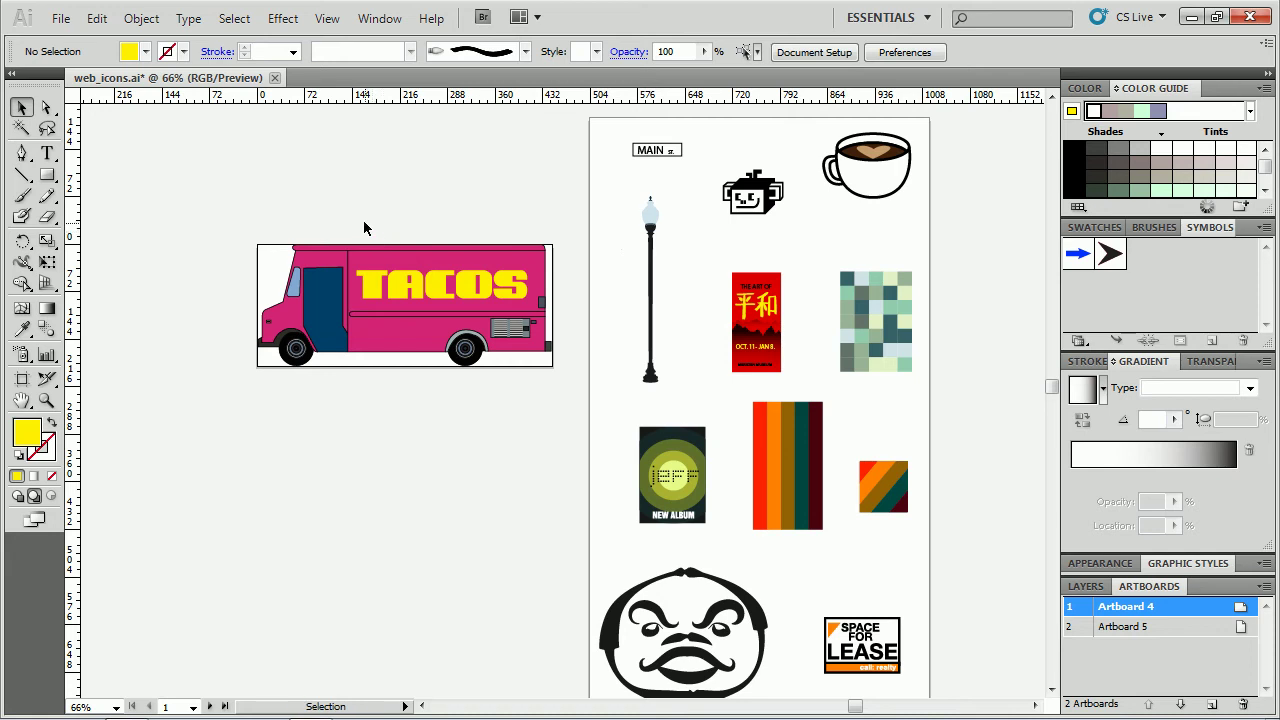
Step: Undo the artboard fit and deselect the taco truck
left_click(97, 18)
left_click(135, 42)
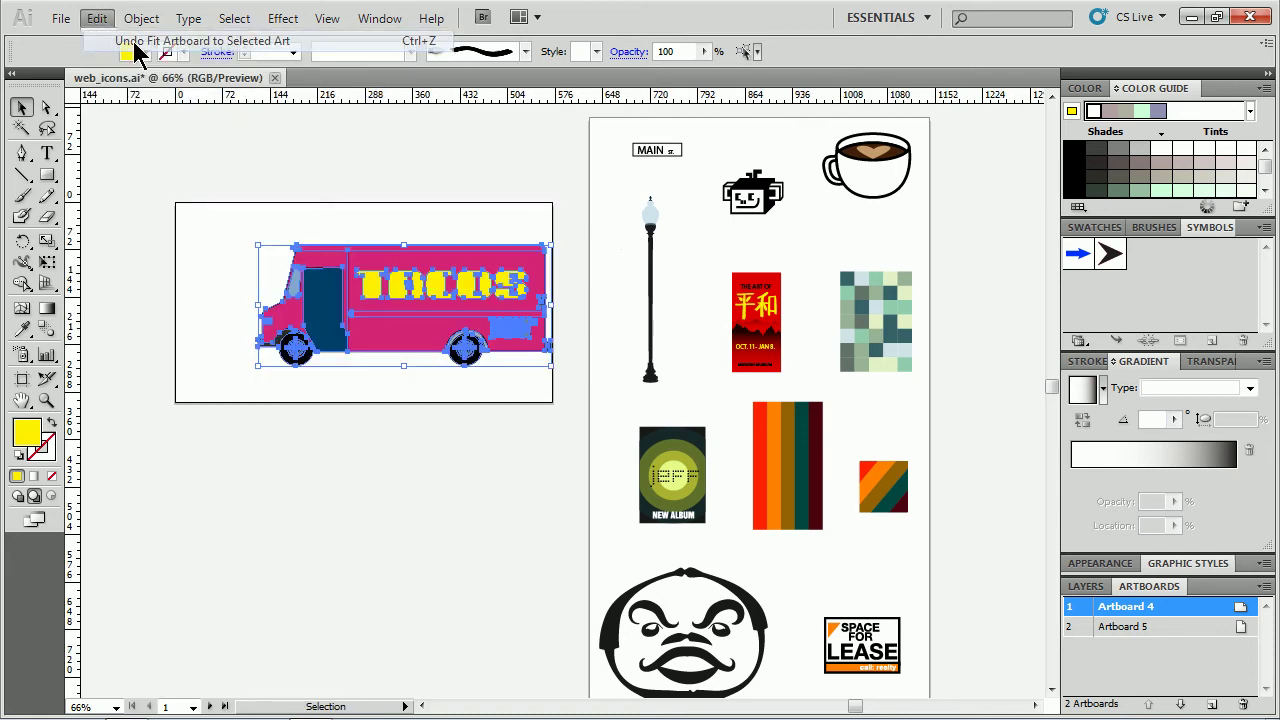
left_click(359, 152)
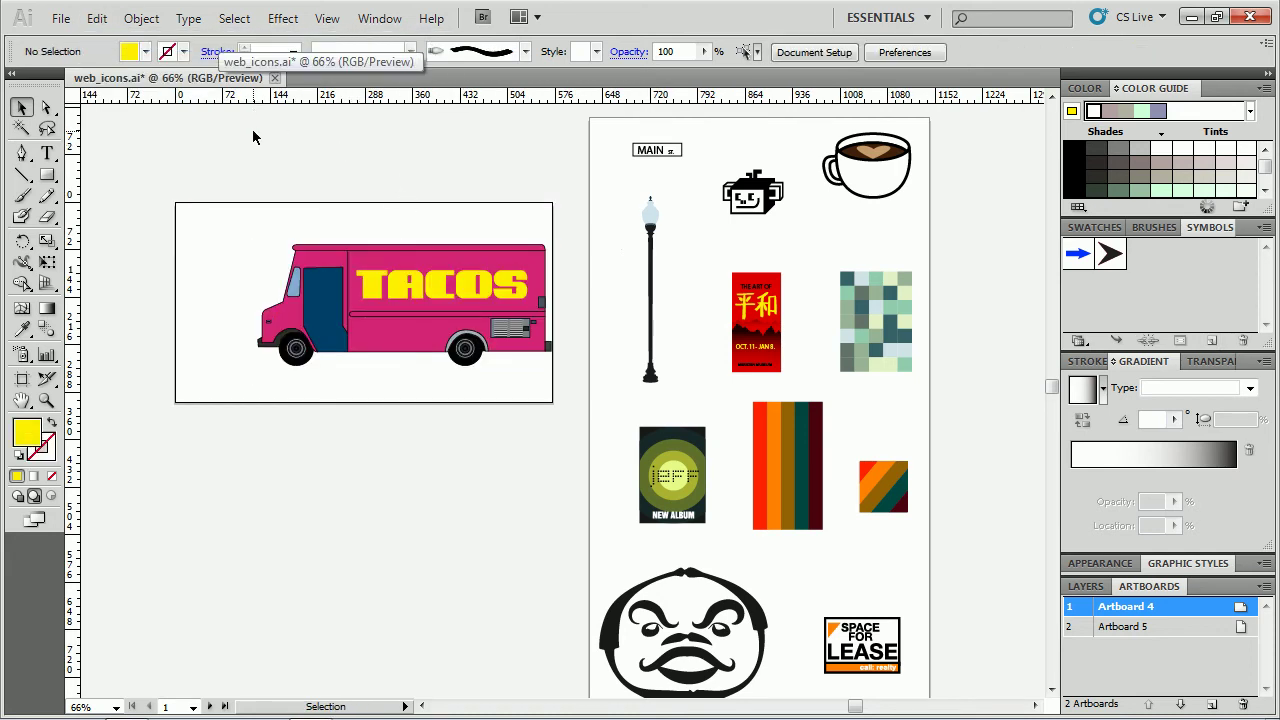
Step: In Keyboard Shortcuts, show Menu Commands and expand Object > Artboards
left_click(92, 19)
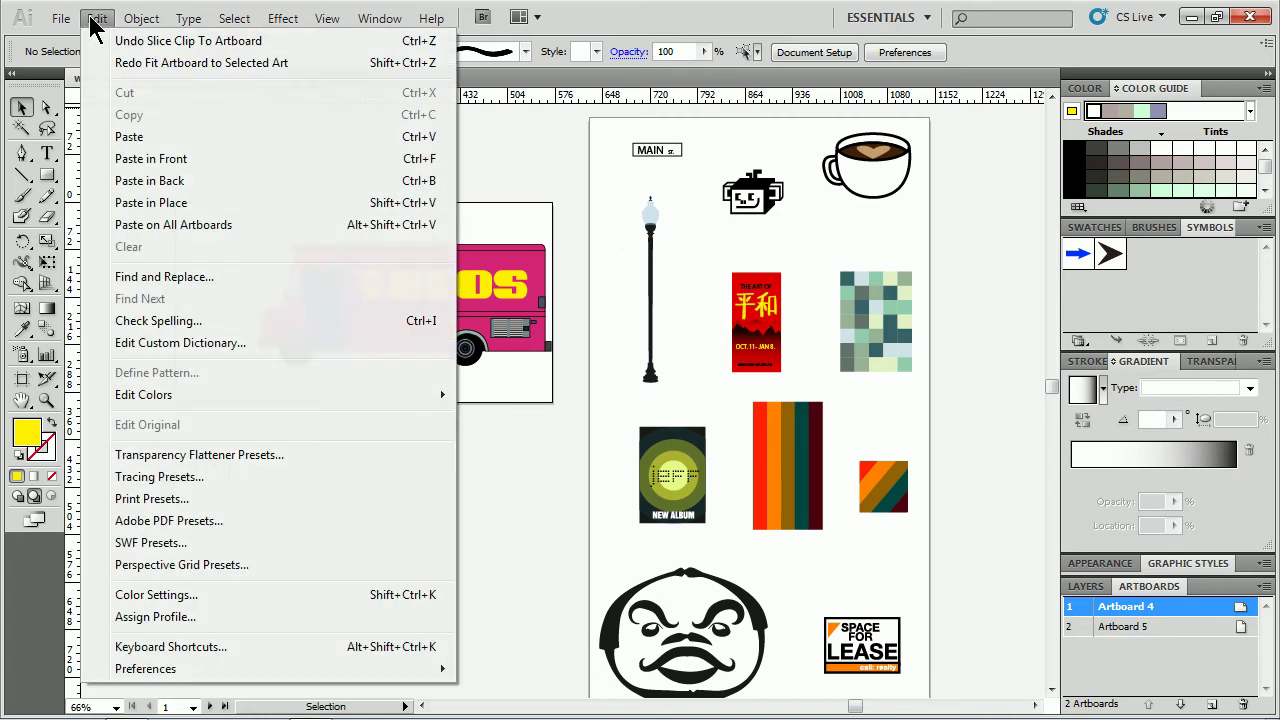
left_click(213, 646)
left_click(444, 208)
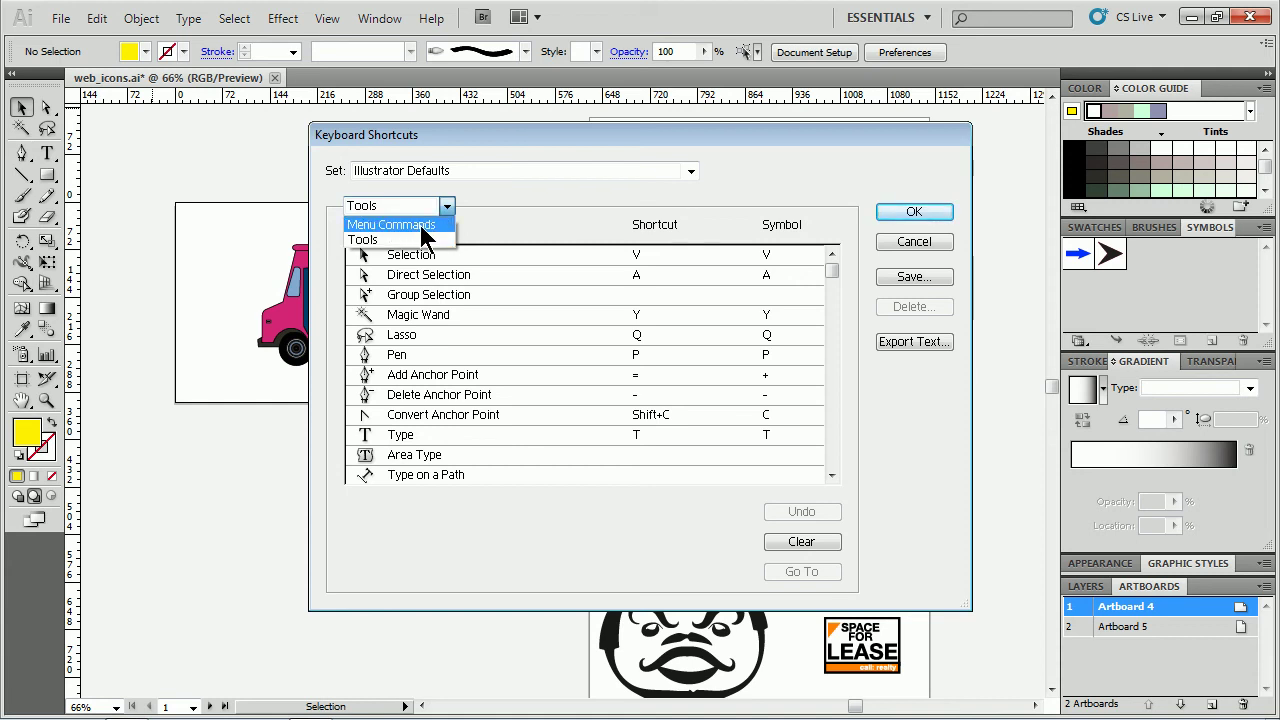
left_click(415, 225)
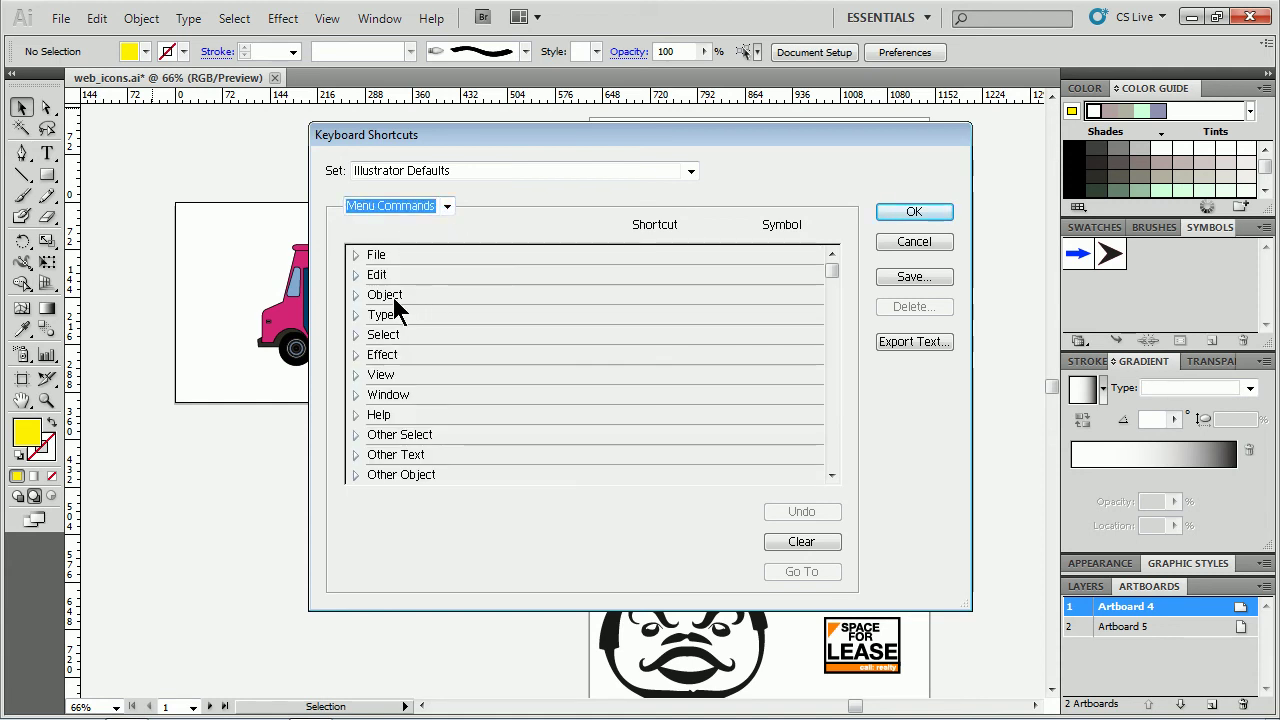
left_click(354, 294)
scroll(462, 413, "down", 3)
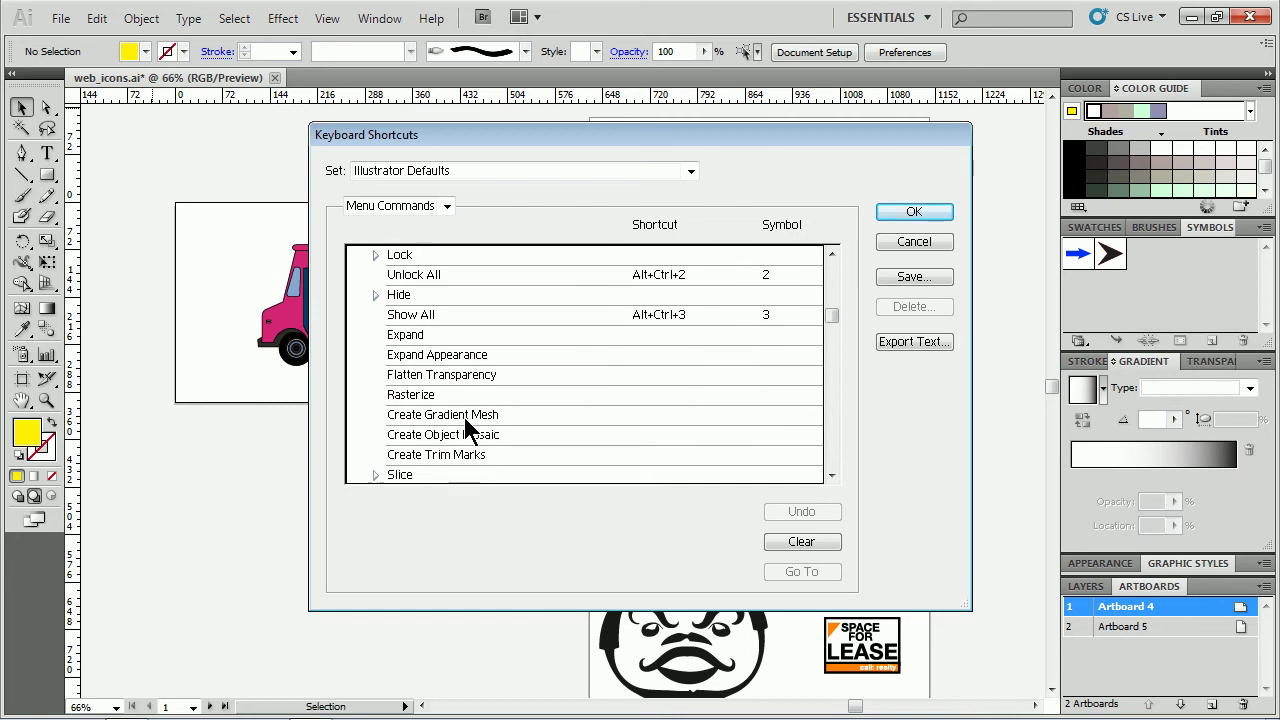
scroll(464, 414, "down", 3)
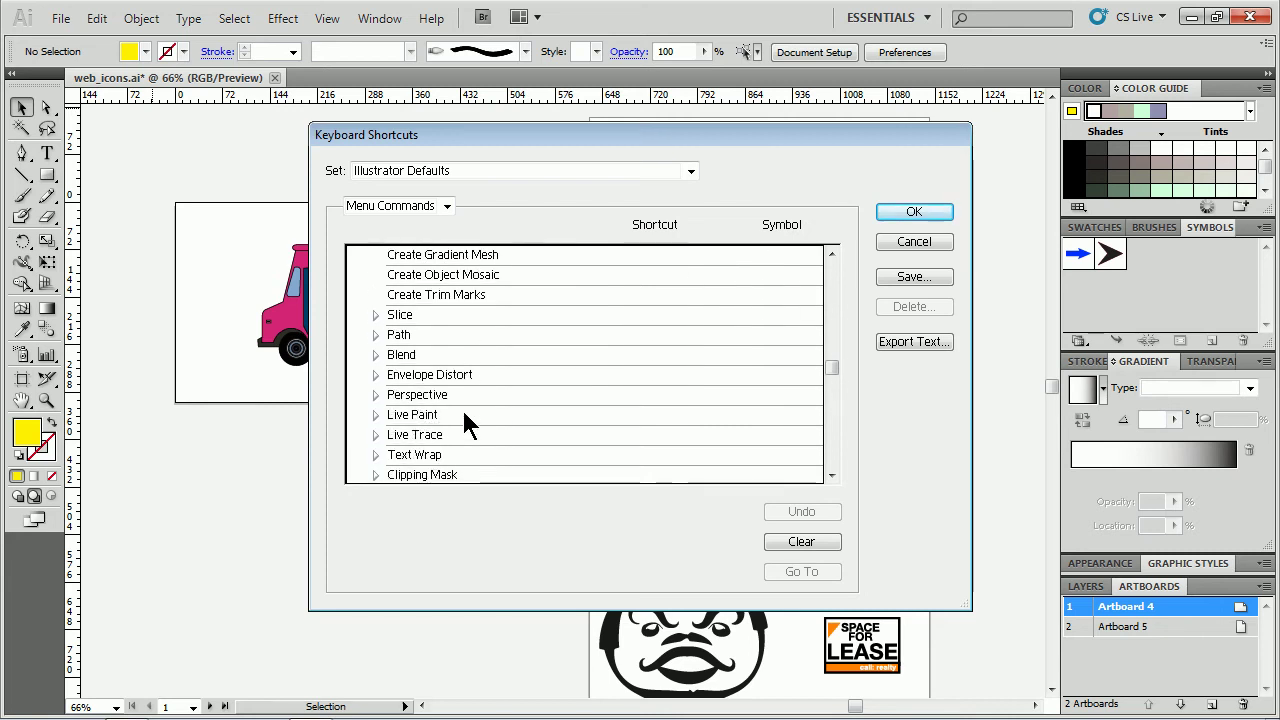
scroll(463, 414, "down", 3)
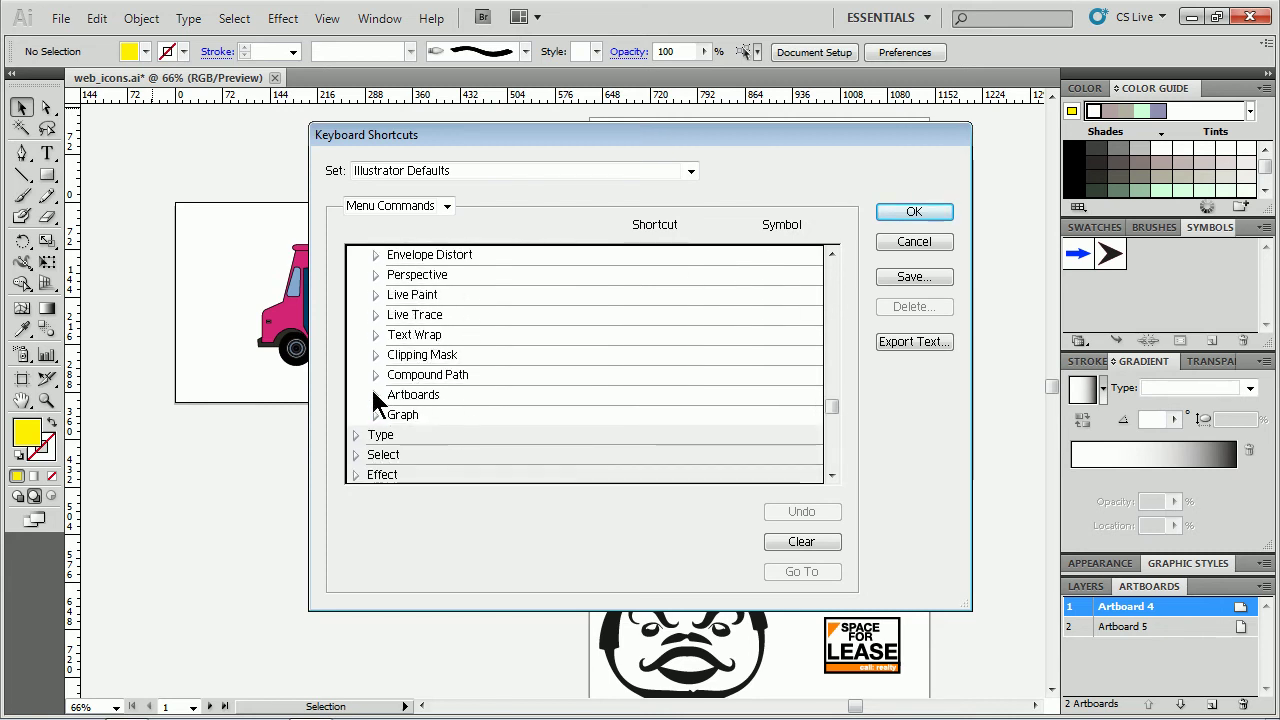
left_click(375, 395)
scroll(600, 415, "down", 2)
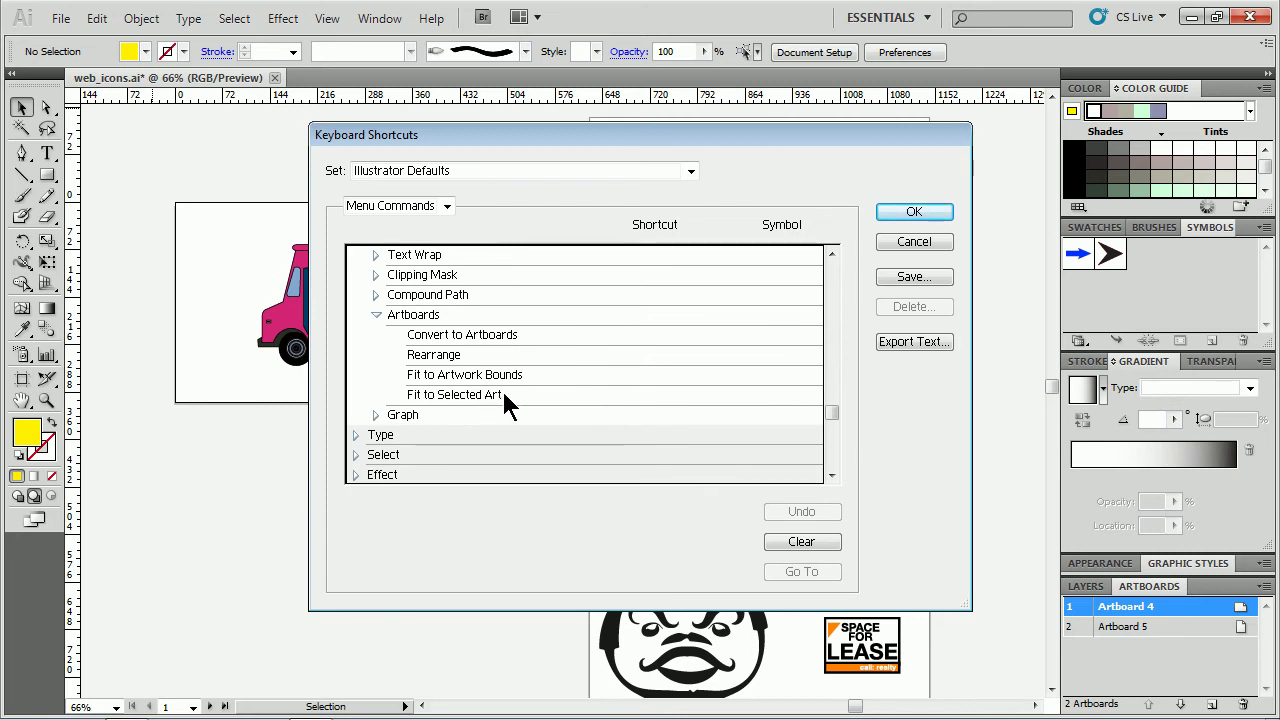
Step: Assign Alt+Ctrl+F to Fit to Selected Art, confirm, and start naming the new keyset
left_click(645, 396)
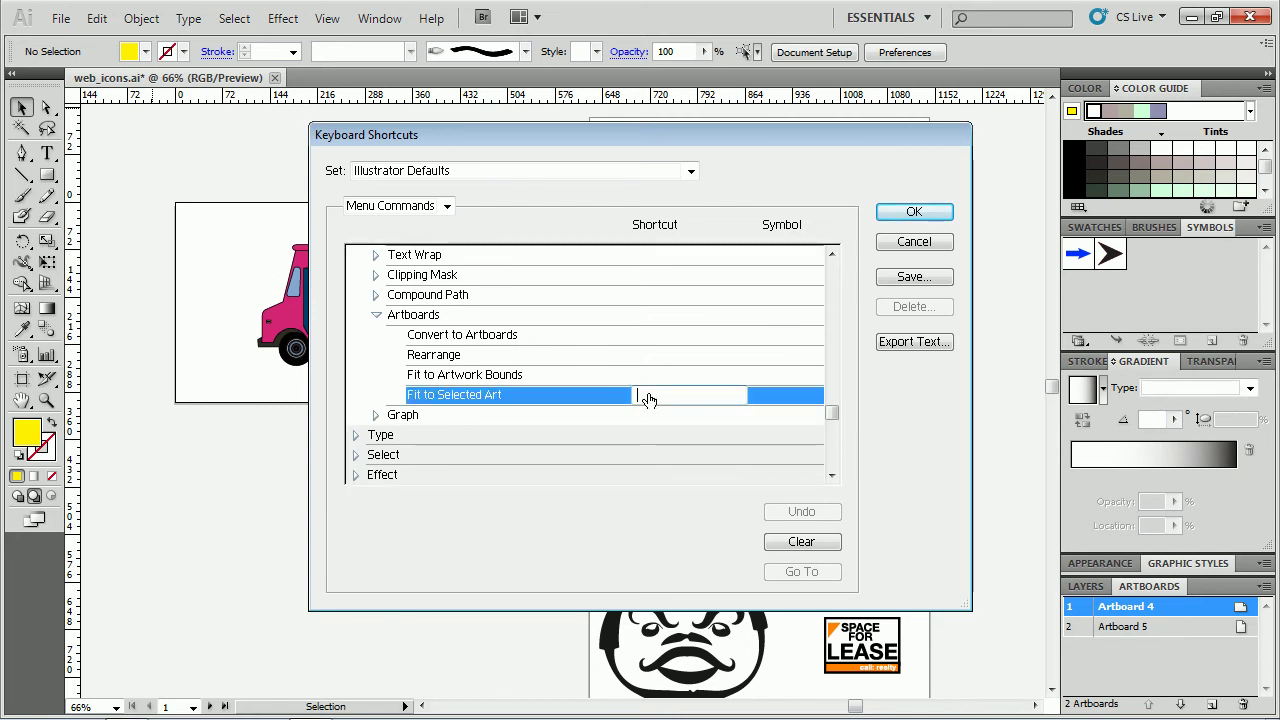
key("ctrl+alt+f")
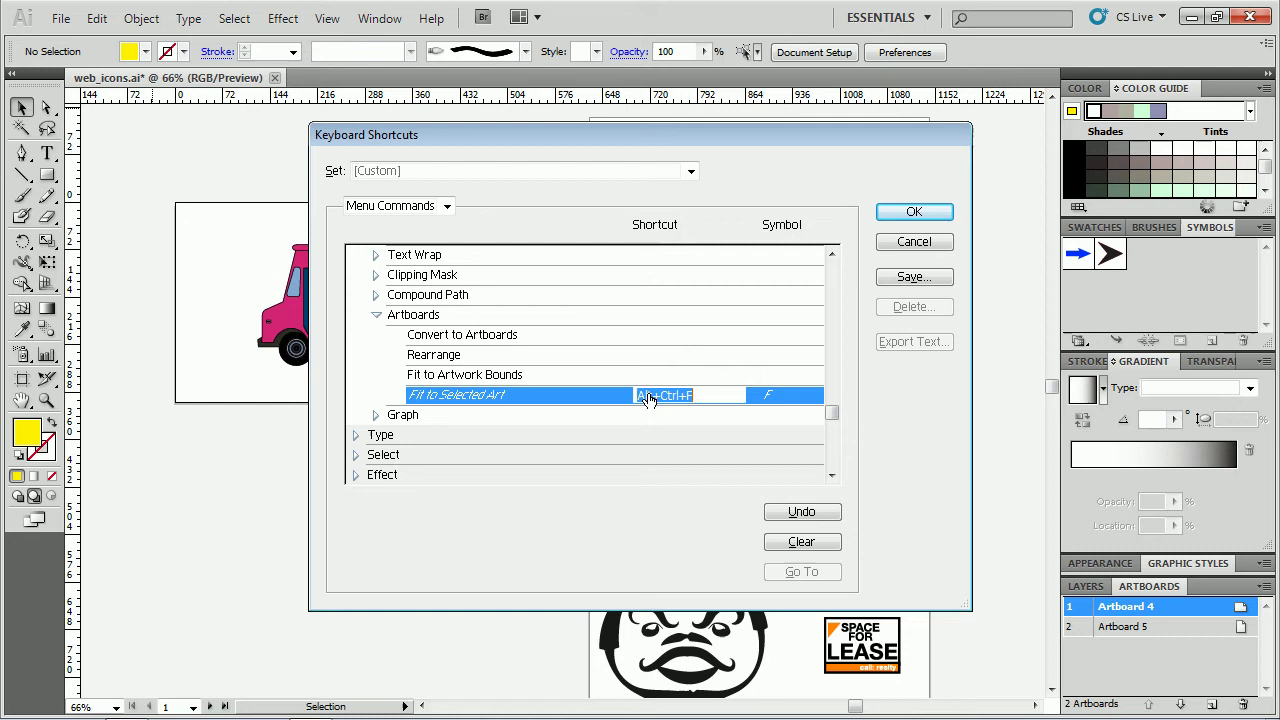
left_click(915, 211)
type("BRin")
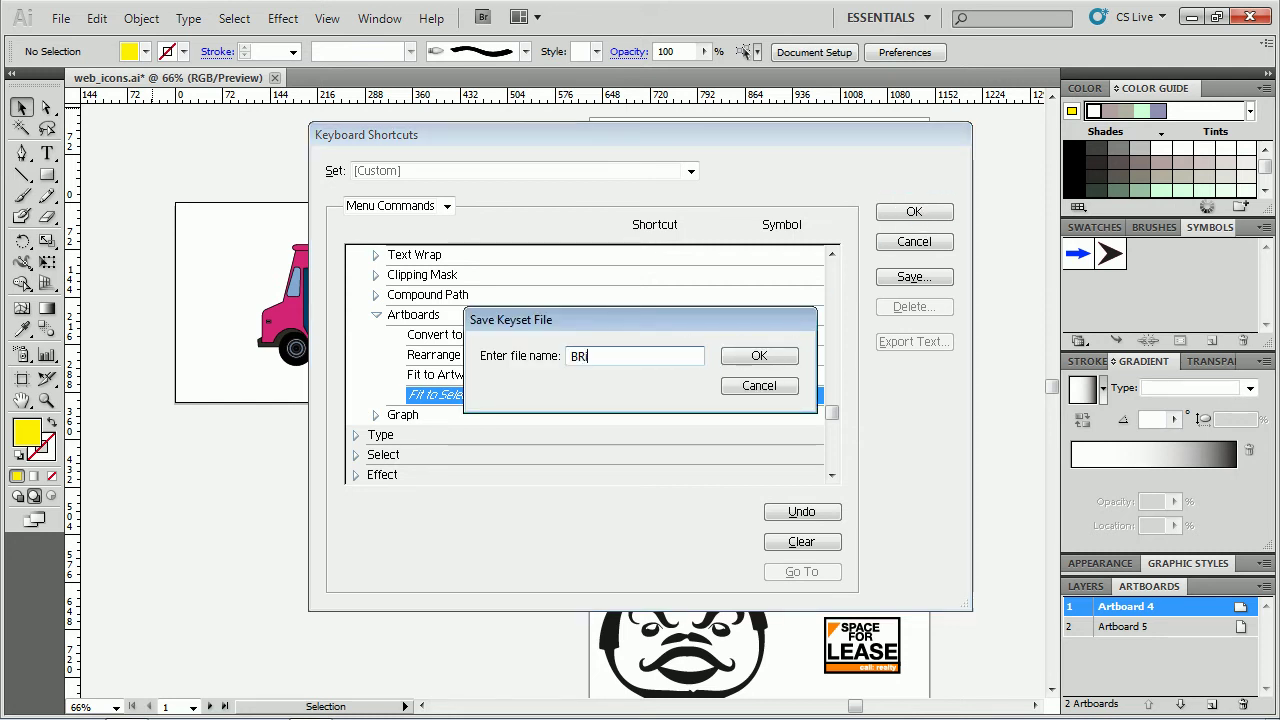
key("BackSpace")
key("BackSpace")
key("BackSpace")
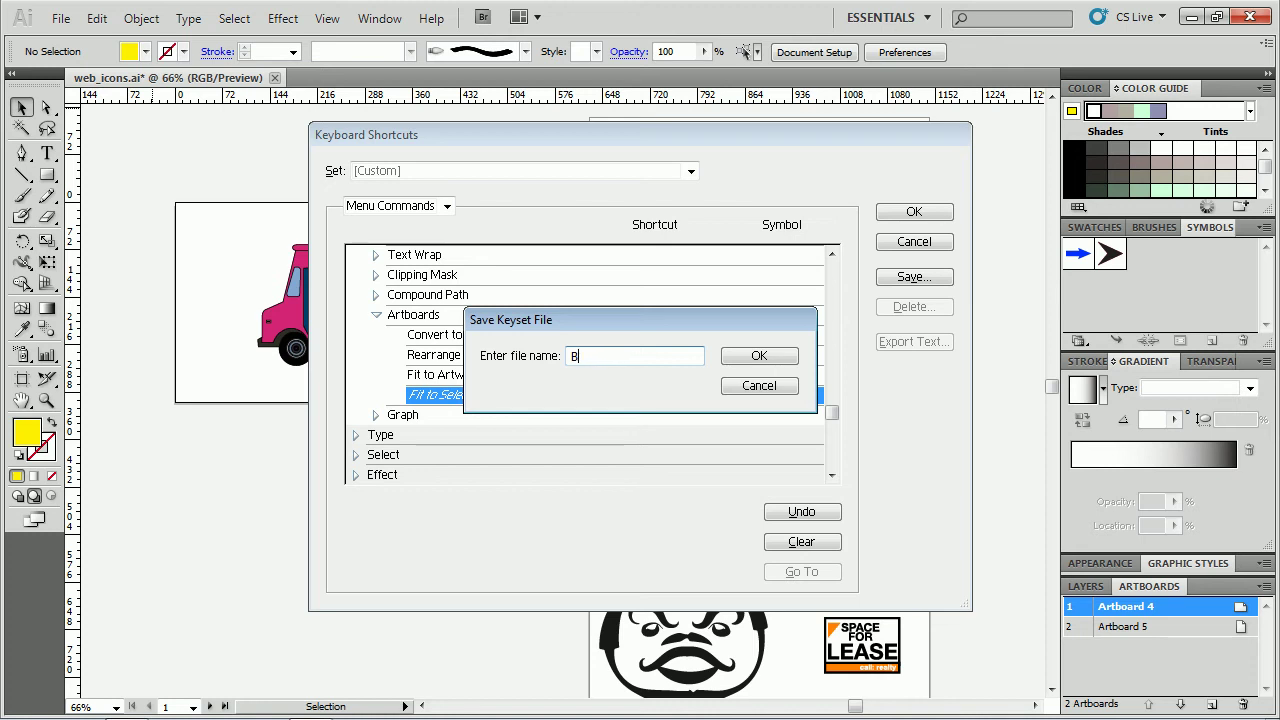
Step: Finish the keyset name and save the custom shortcut set
type("rians")
left_click(759, 356)
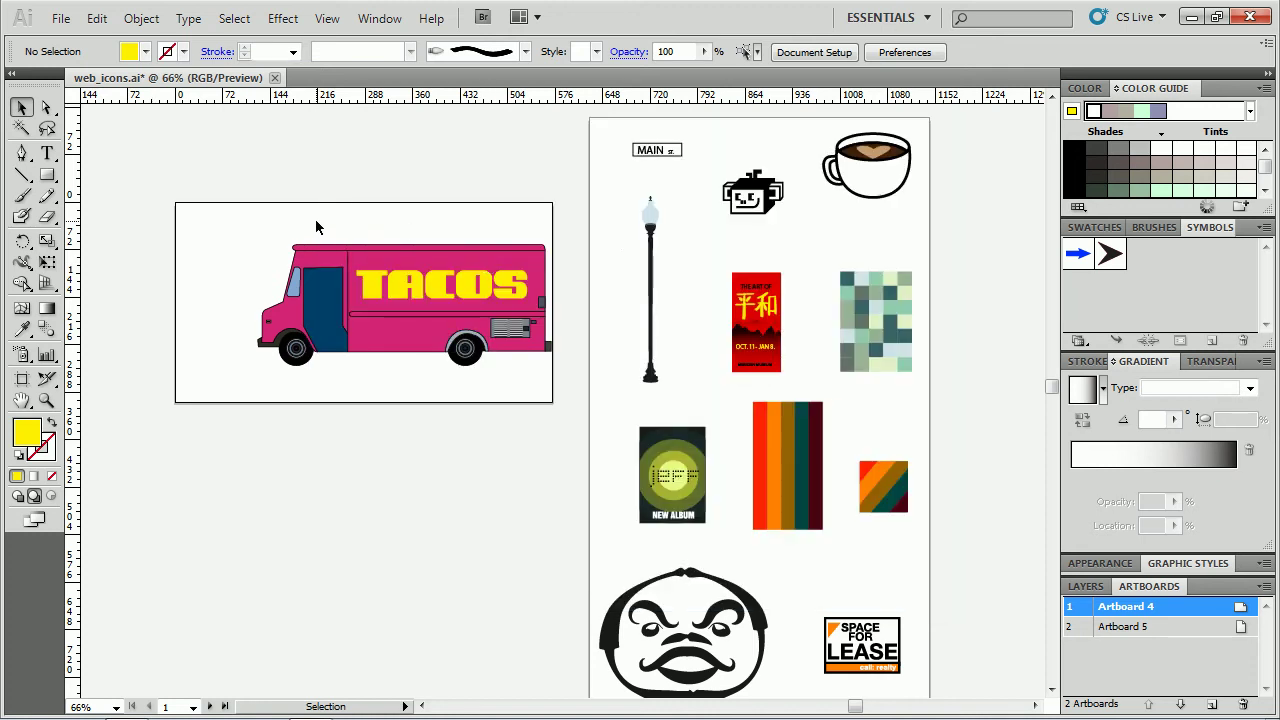
left_click(141, 18)
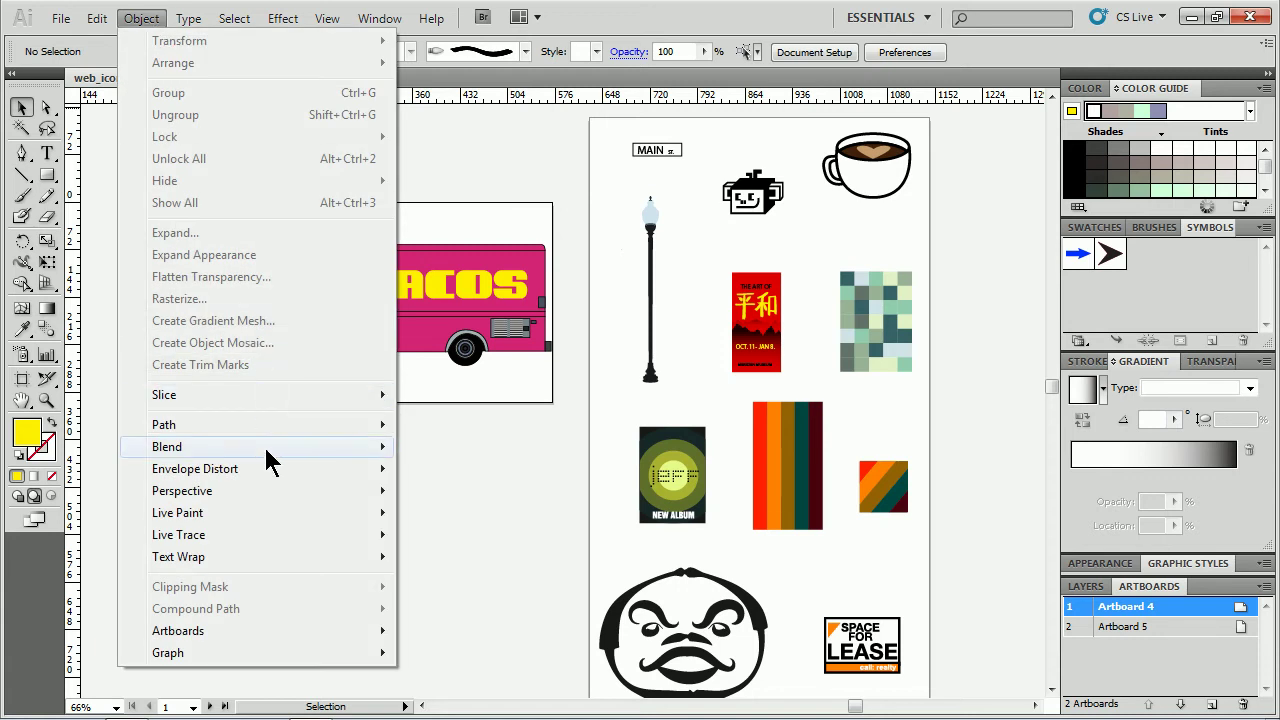
mouse_move(302, 630)
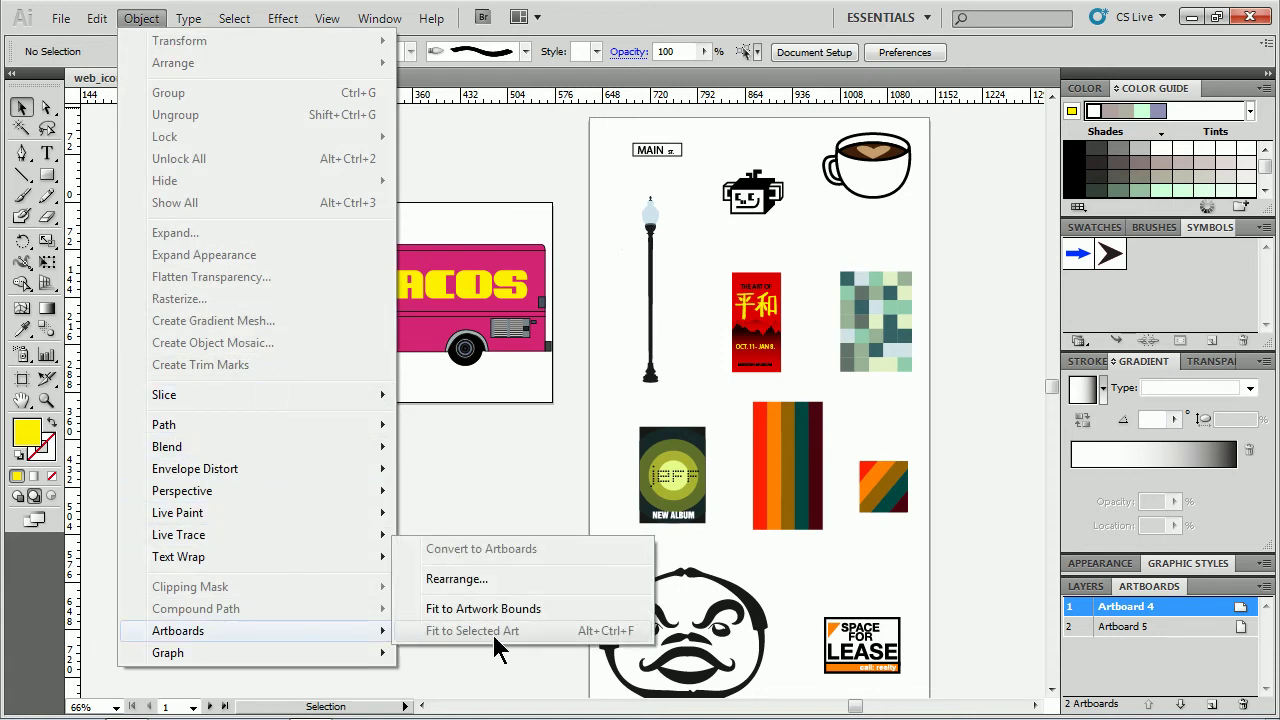
key("Escape")
key("Escape")
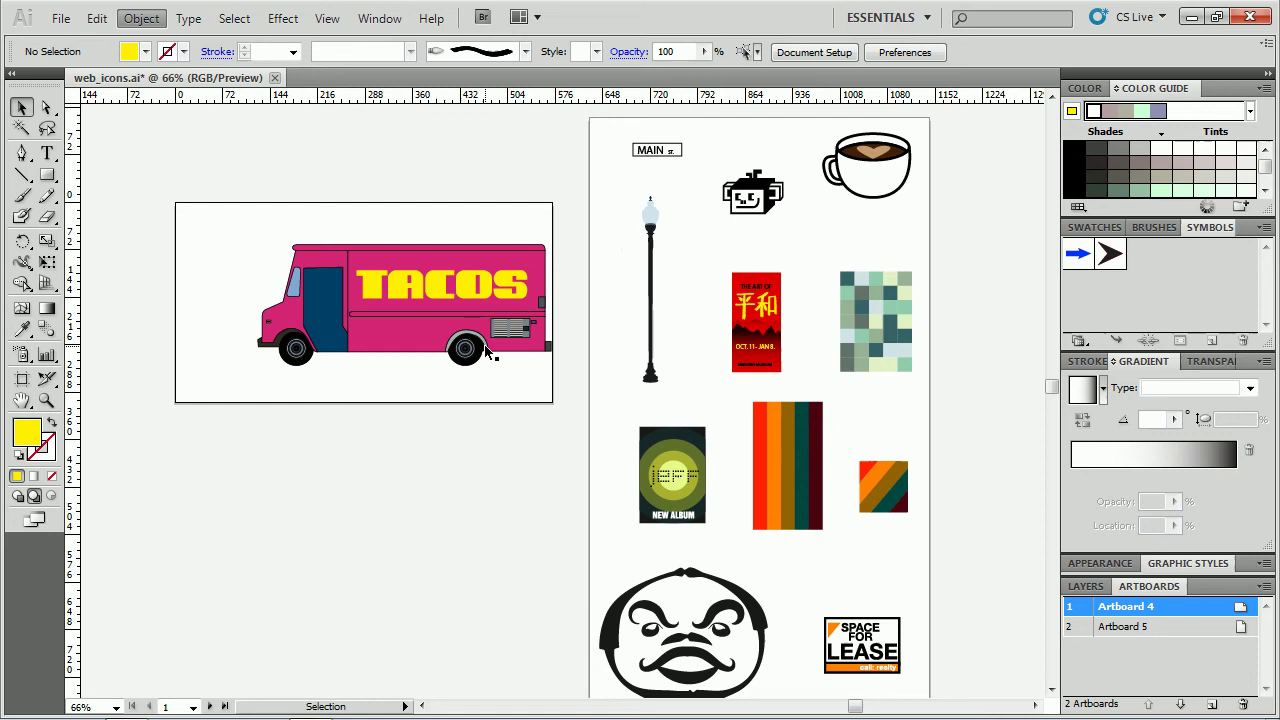
Step: Marquee-select the taco truck, apply Object > Artboards > Fit to Selected Art, then deselect
left_click_drag(245, 225, 560, 392)
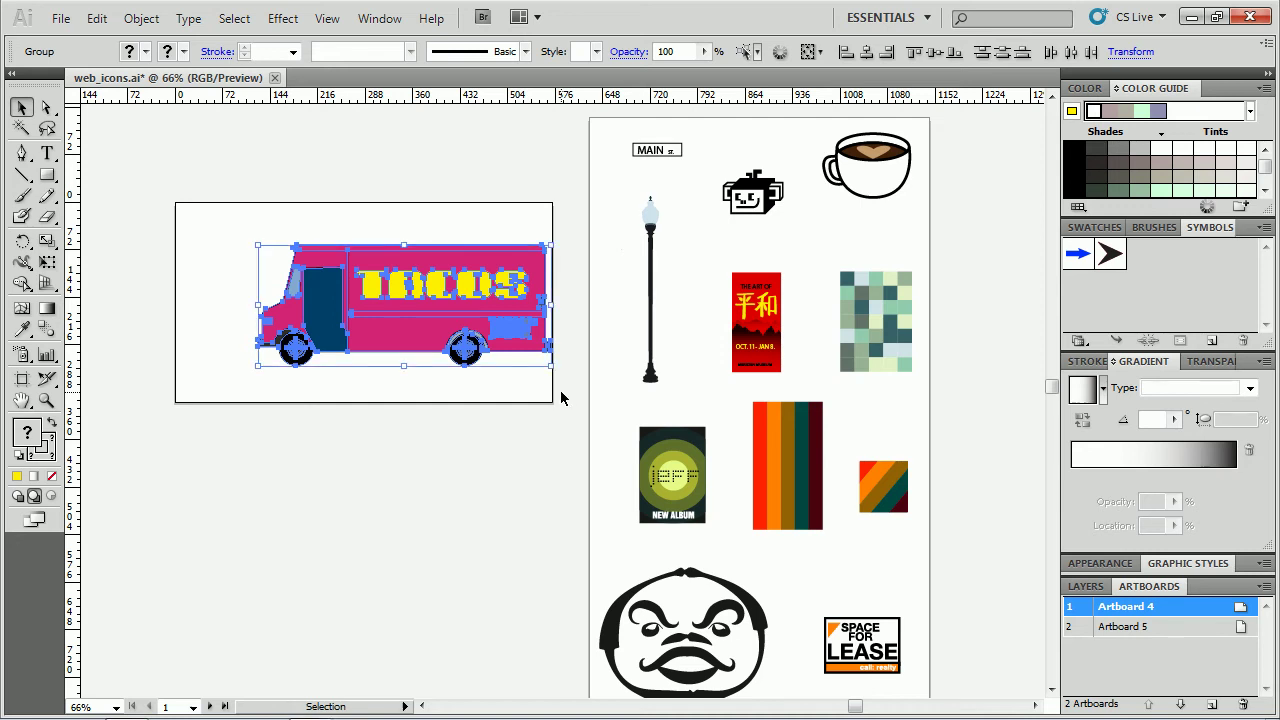
left_click(141, 18)
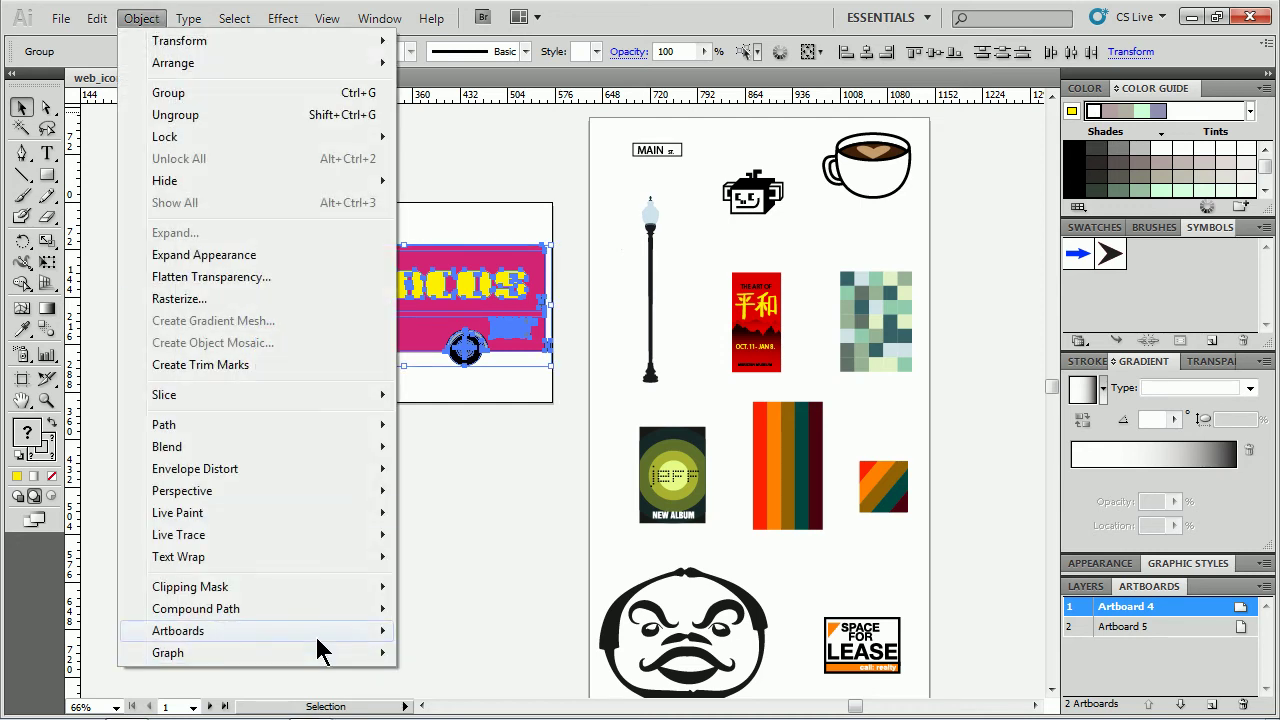
mouse_move(332, 636)
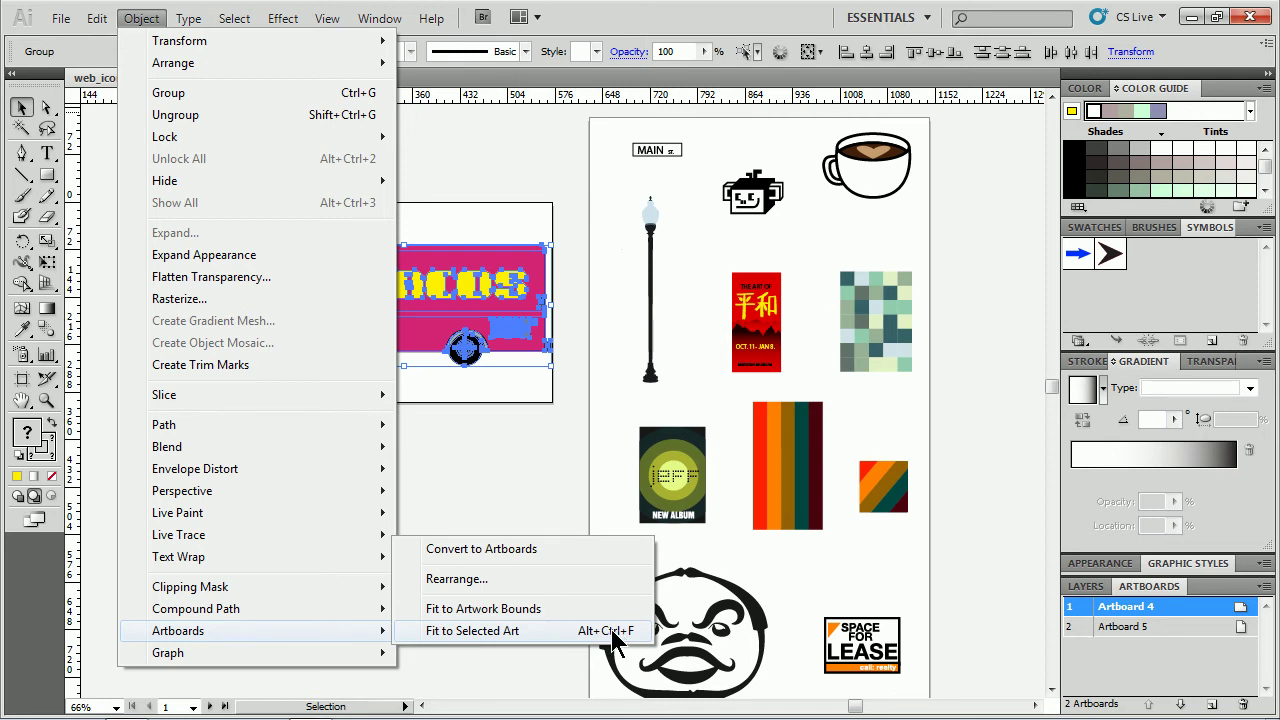
left_click(500, 398)
left_click_drag(206, 186, 572, 388)
key("a")
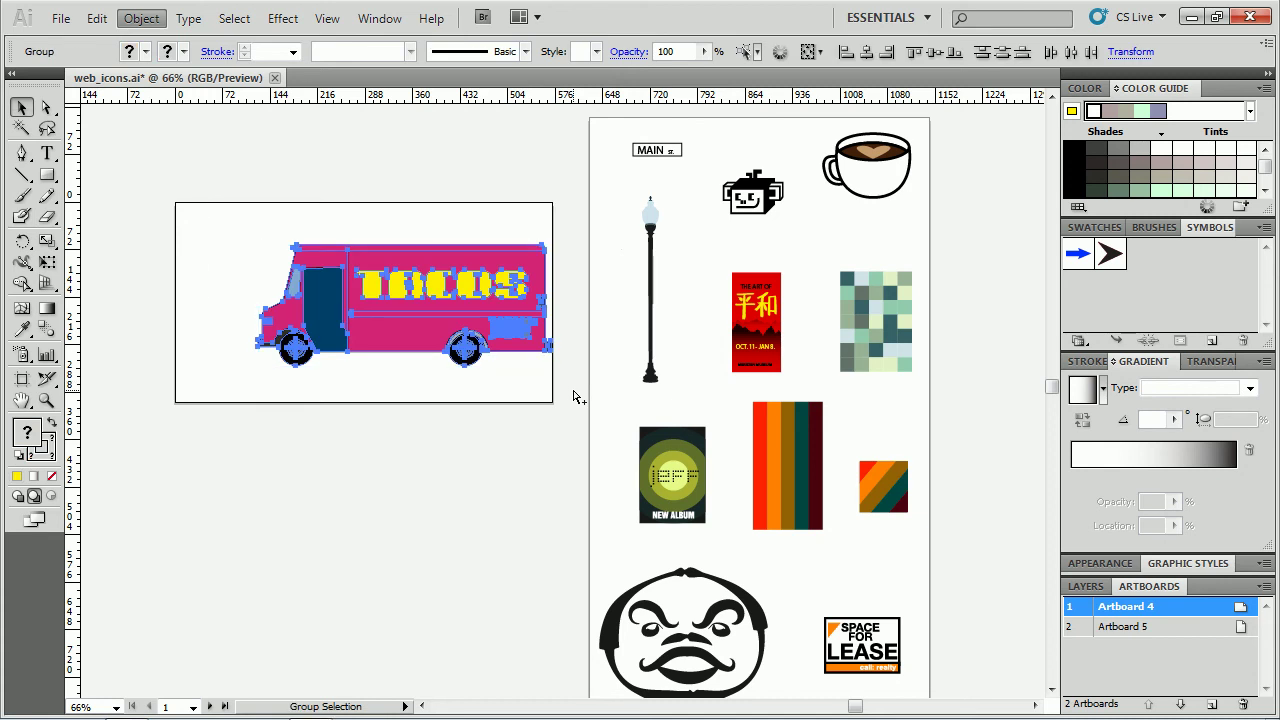
left_click(141, 20)
mouse_move(285, 628)
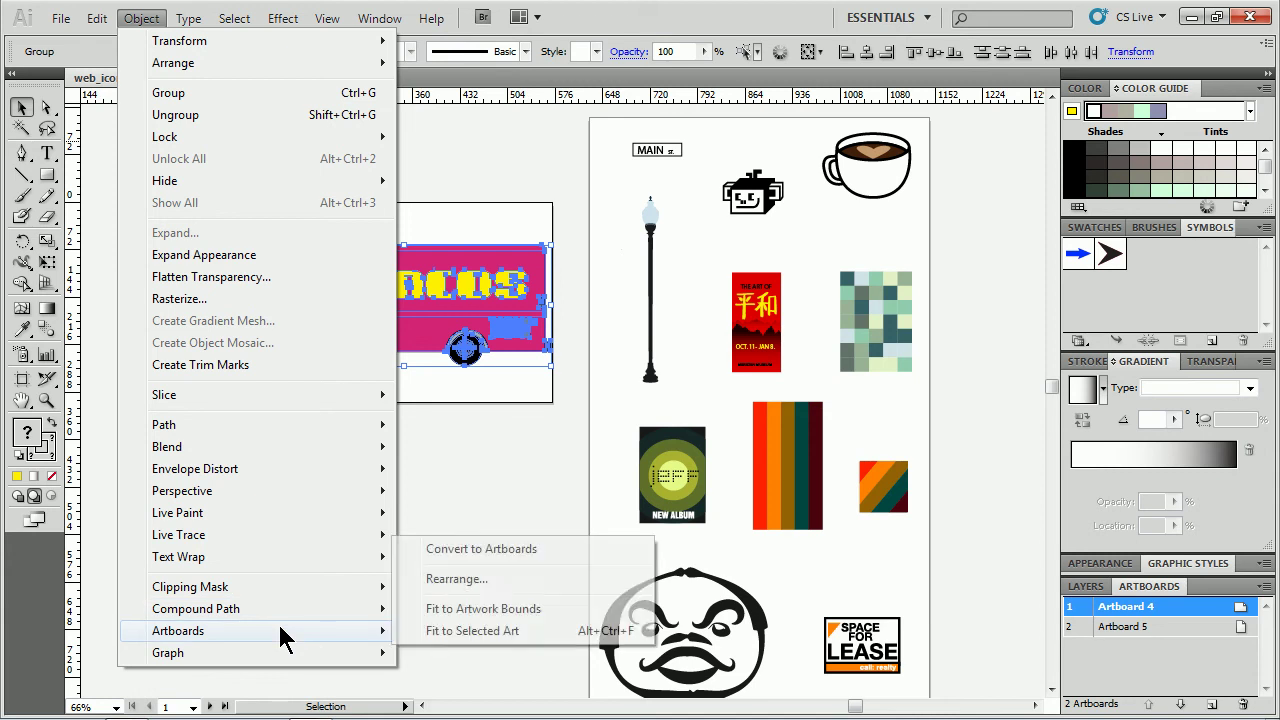
left_click(484, 632)
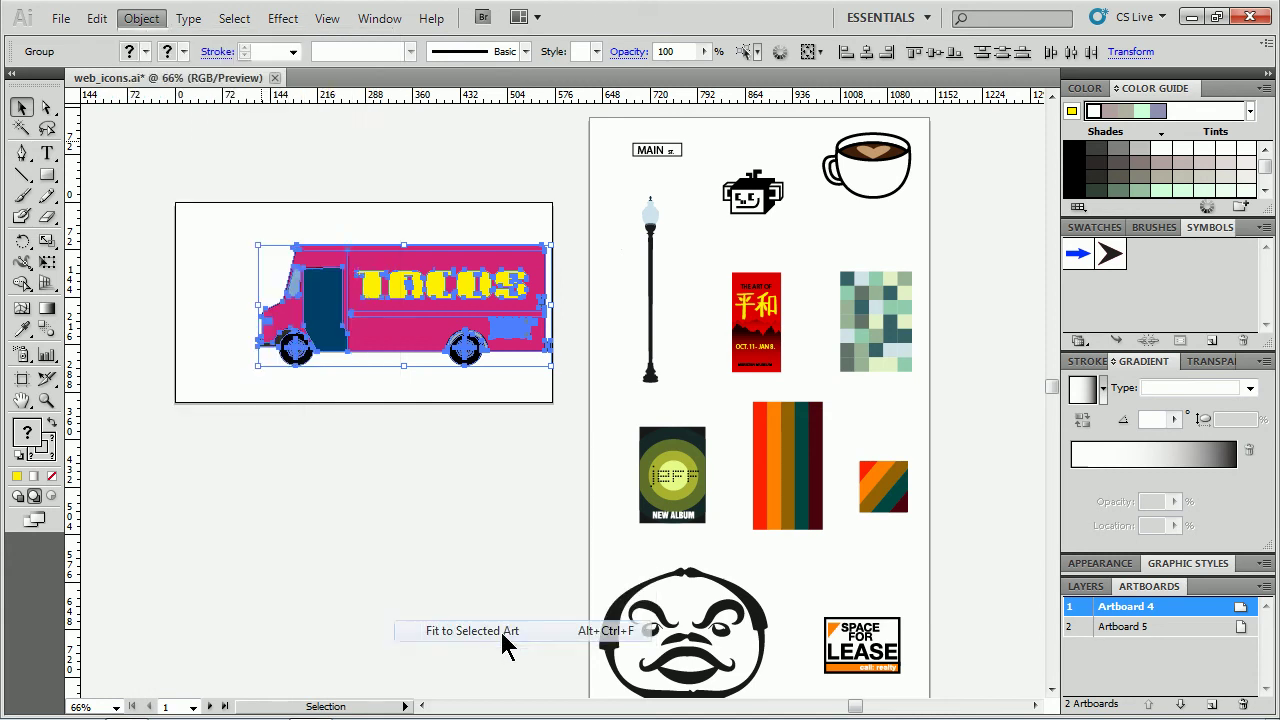
left_click(330, 206)
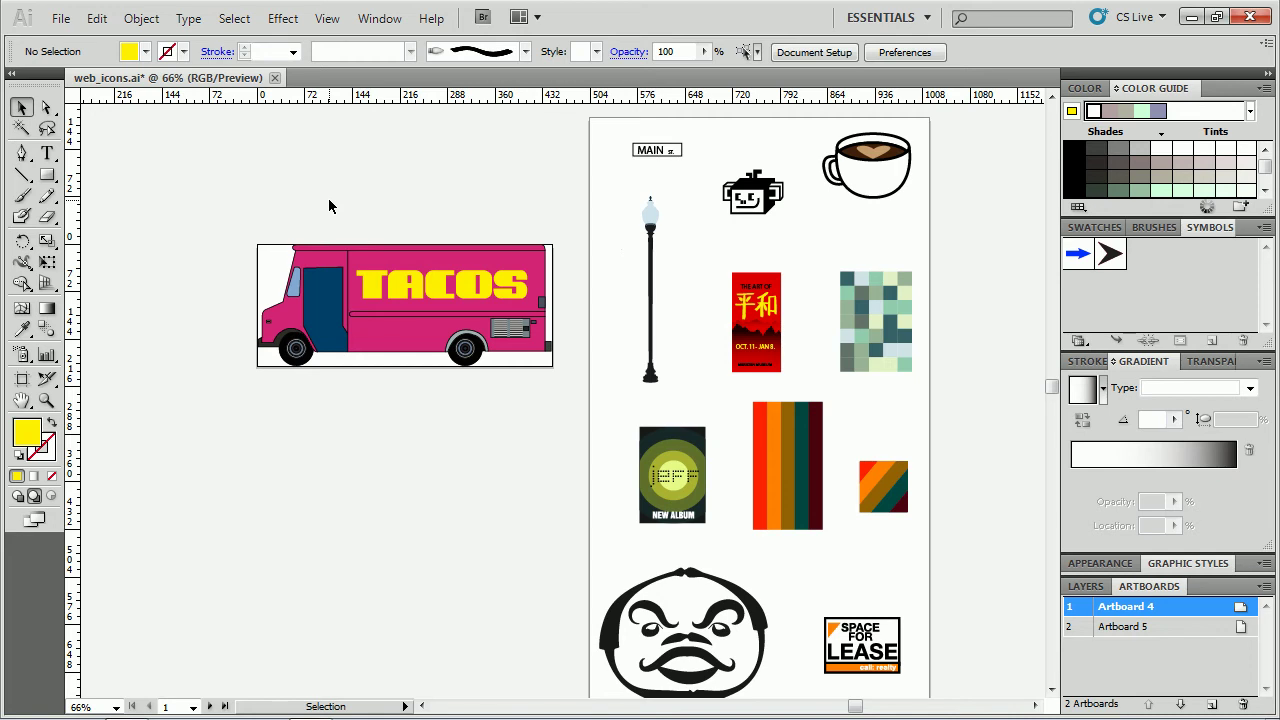
Step: Select the robot icon on Artboard 5, briefly picking the Slice Tool before returning to Selection
left_click(758, 195)
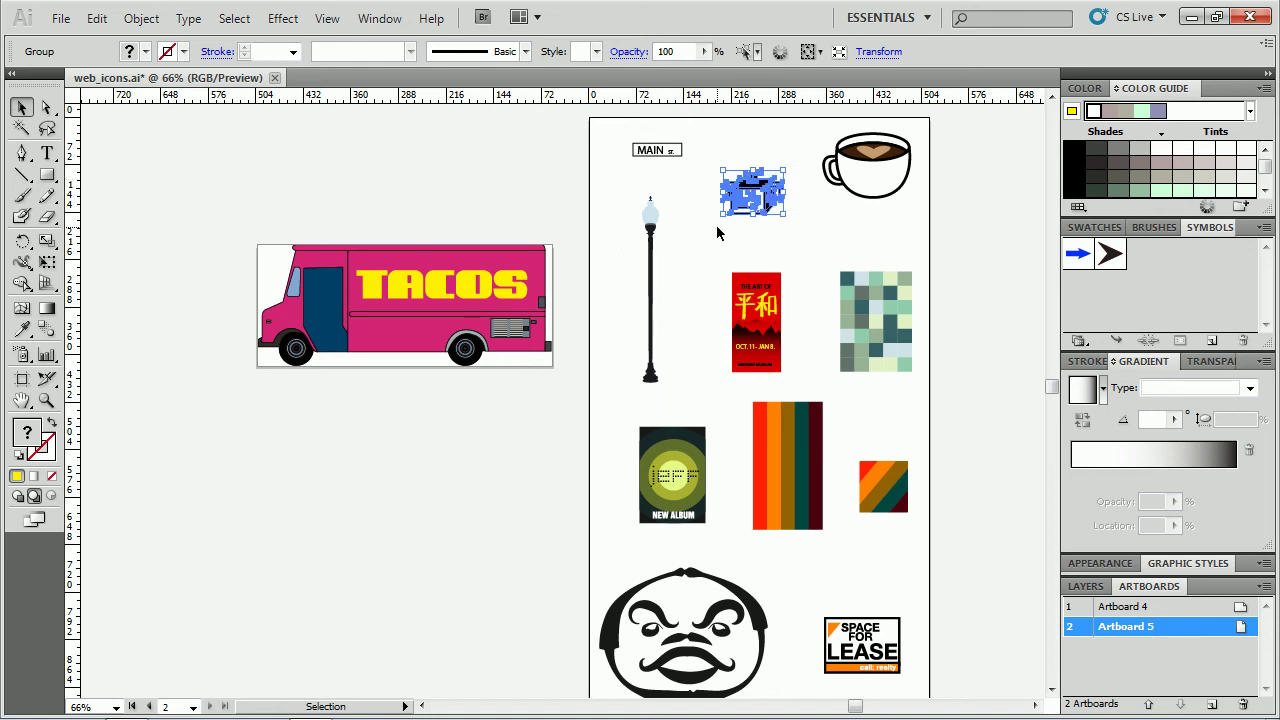
left_click_drag(737, 196, 743, 196)
left_click(47, 378)
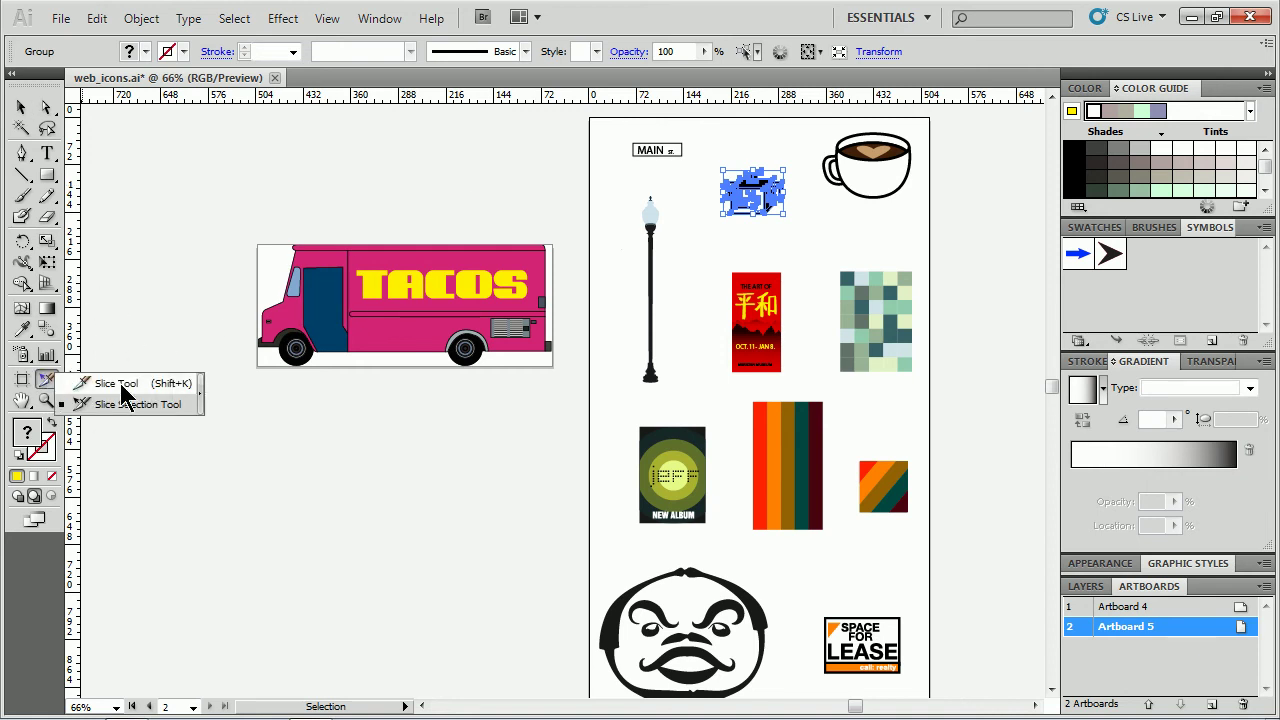
left_click(121, 383)
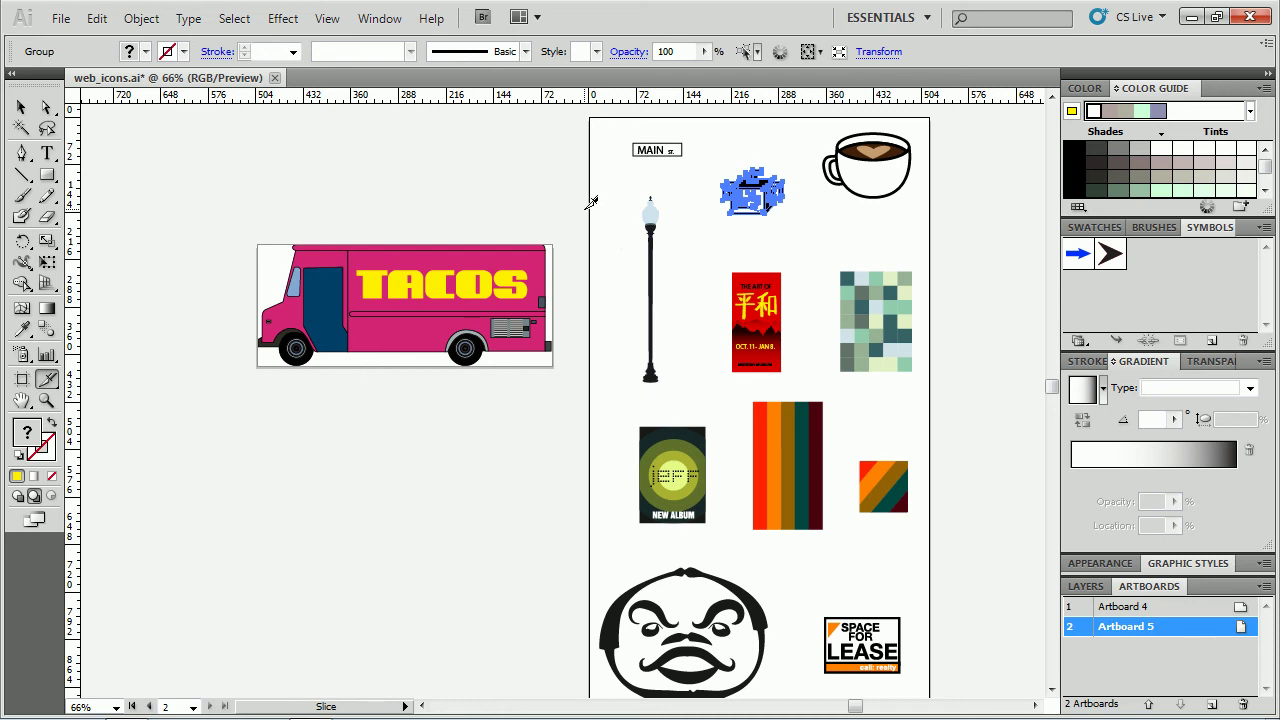
left_click(21, 107)
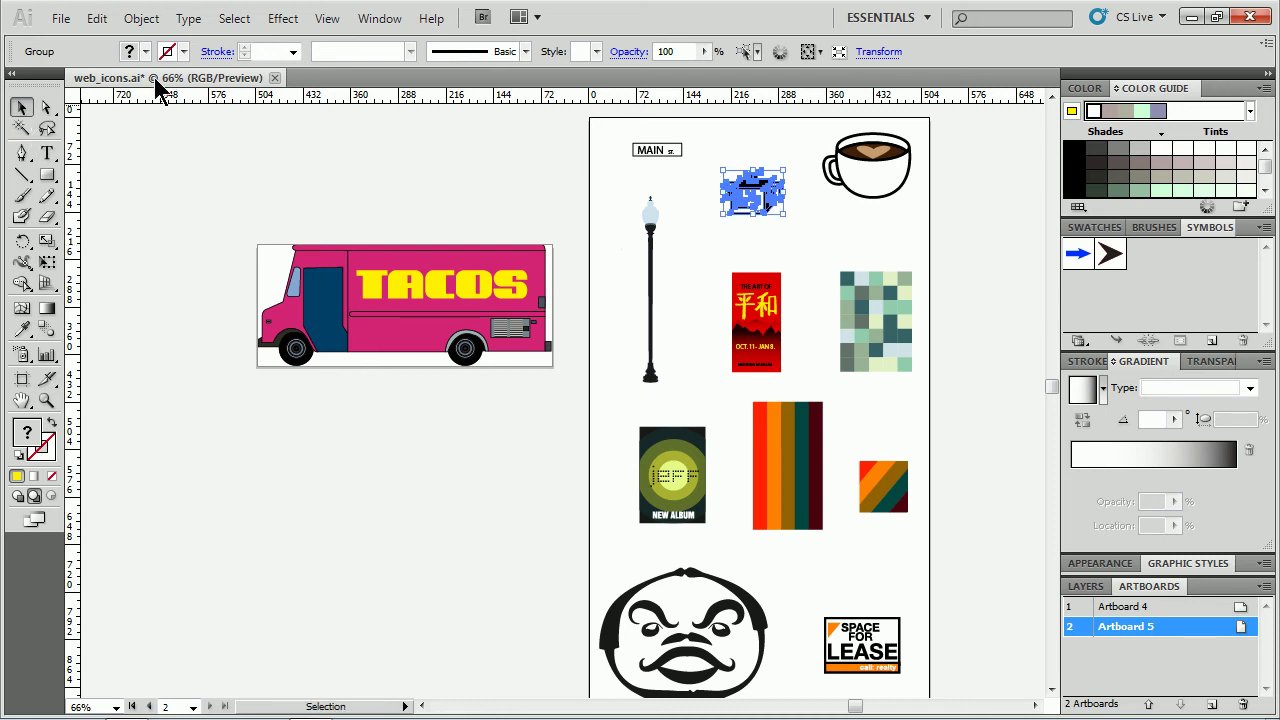
Step: Make a slice from the selected robot icon with Create from Selection, then select the lamp post
left_click(141, 18)
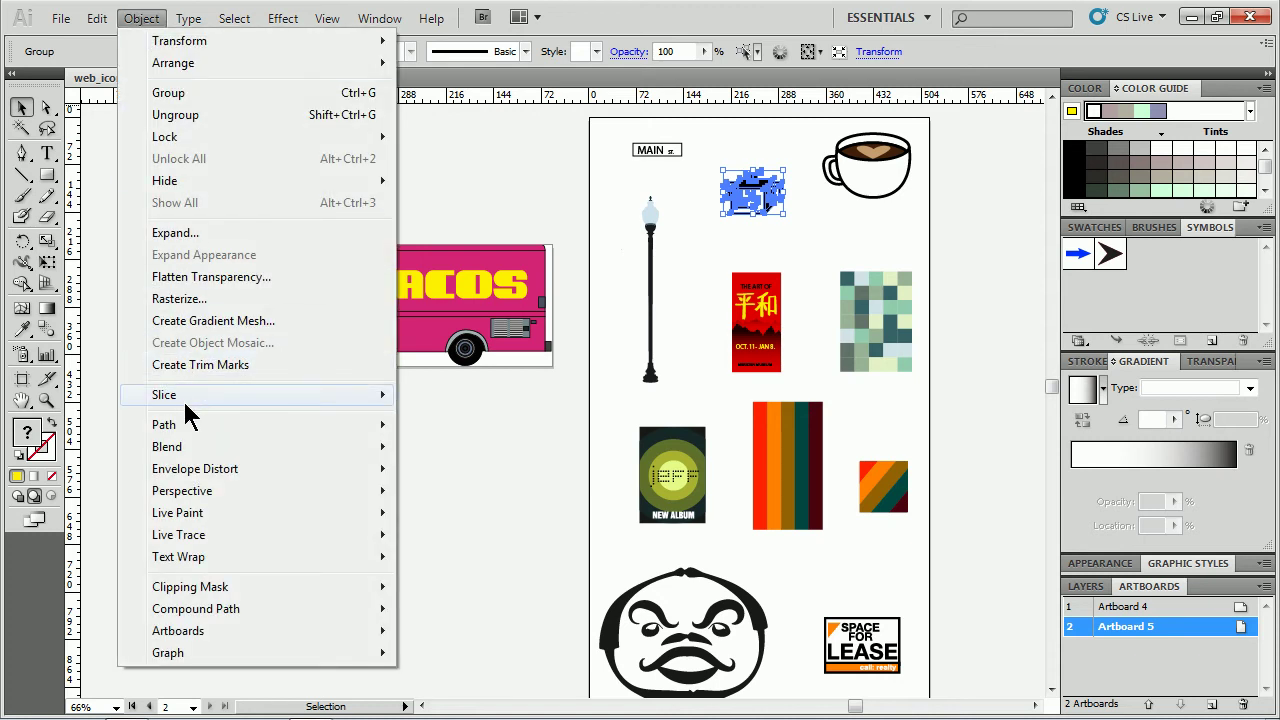
mouse_move(184, 400)
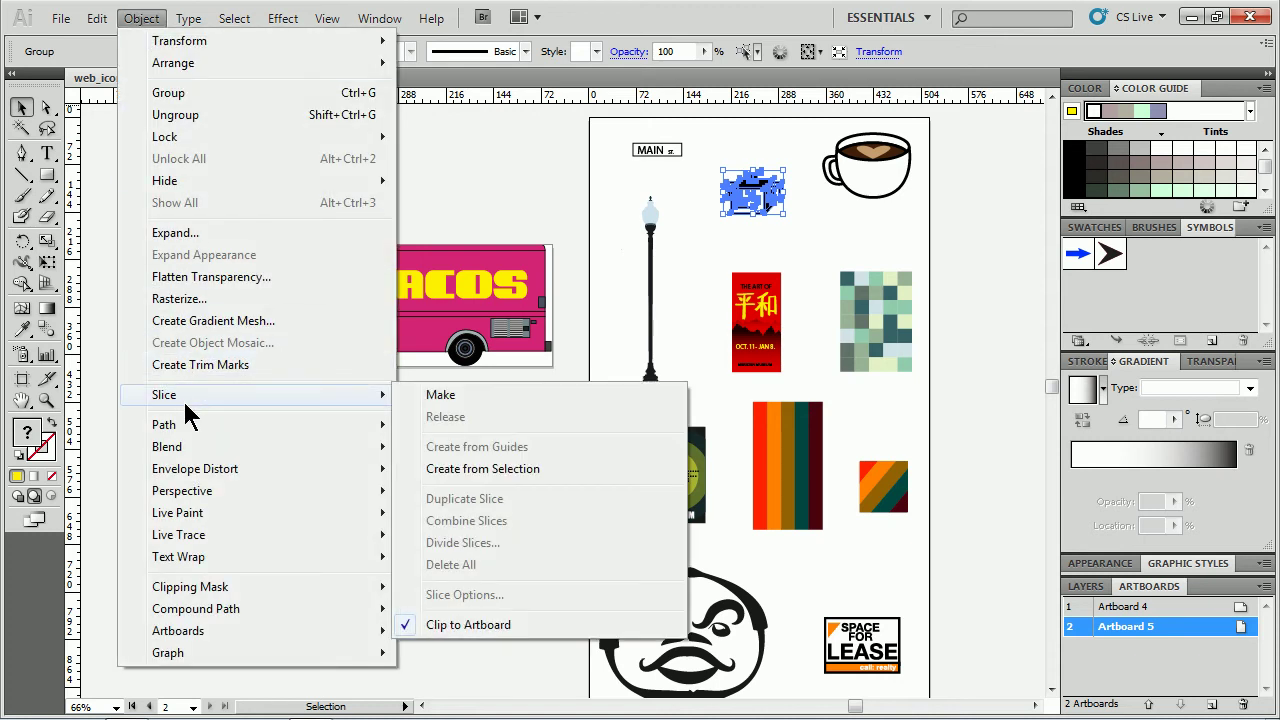
left_click(498, 464)
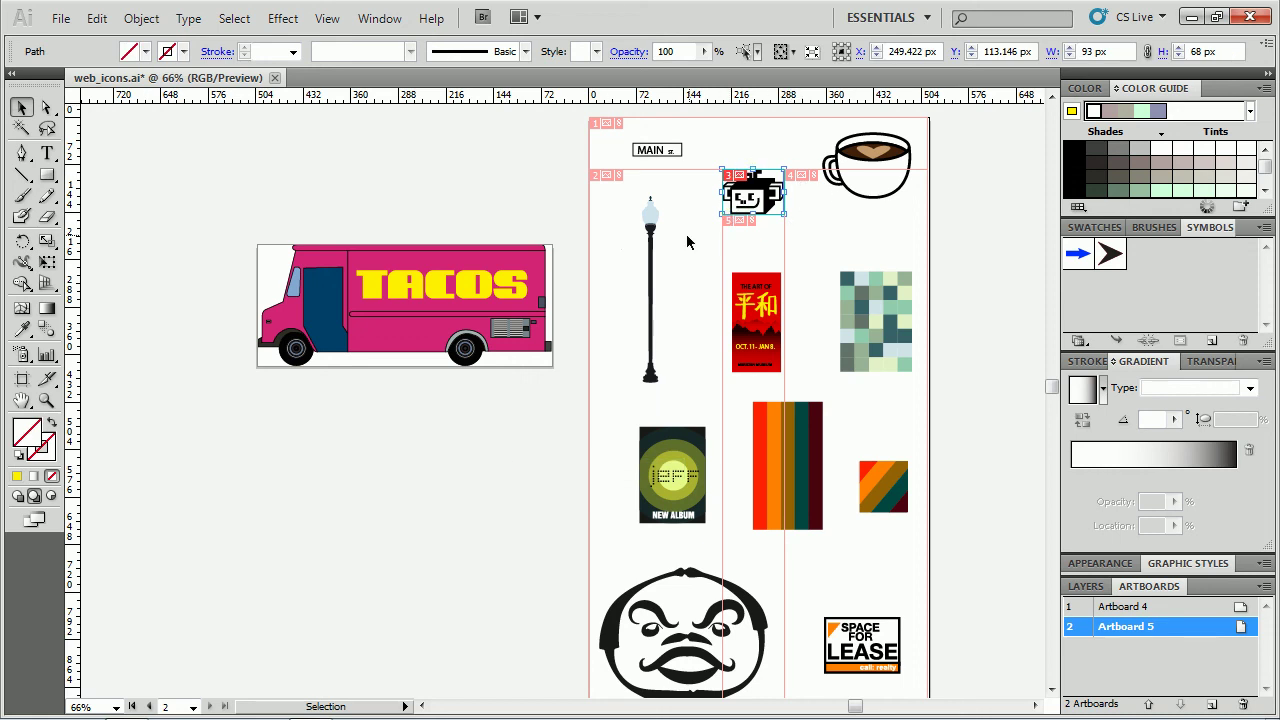
left_click(650, 245)
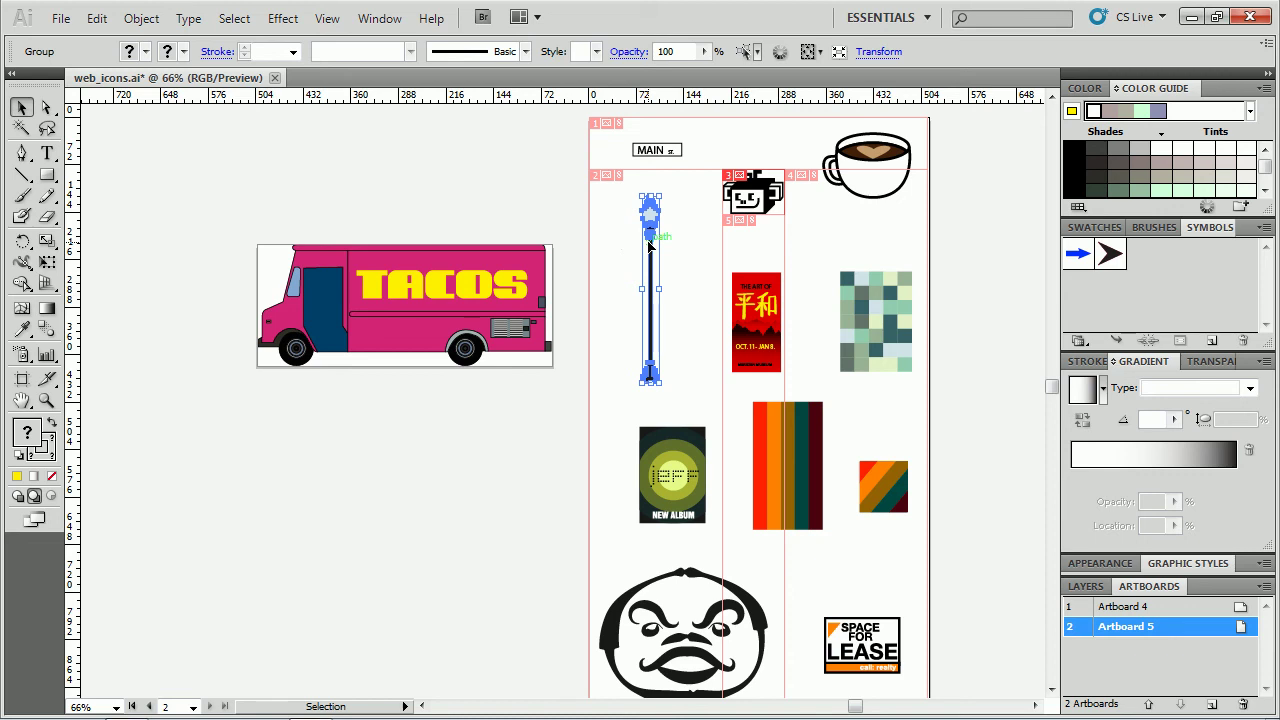
Step: In Keyboard Shortcuts, show Menu Commands and expand Object > Slice
left_click(97, 18)
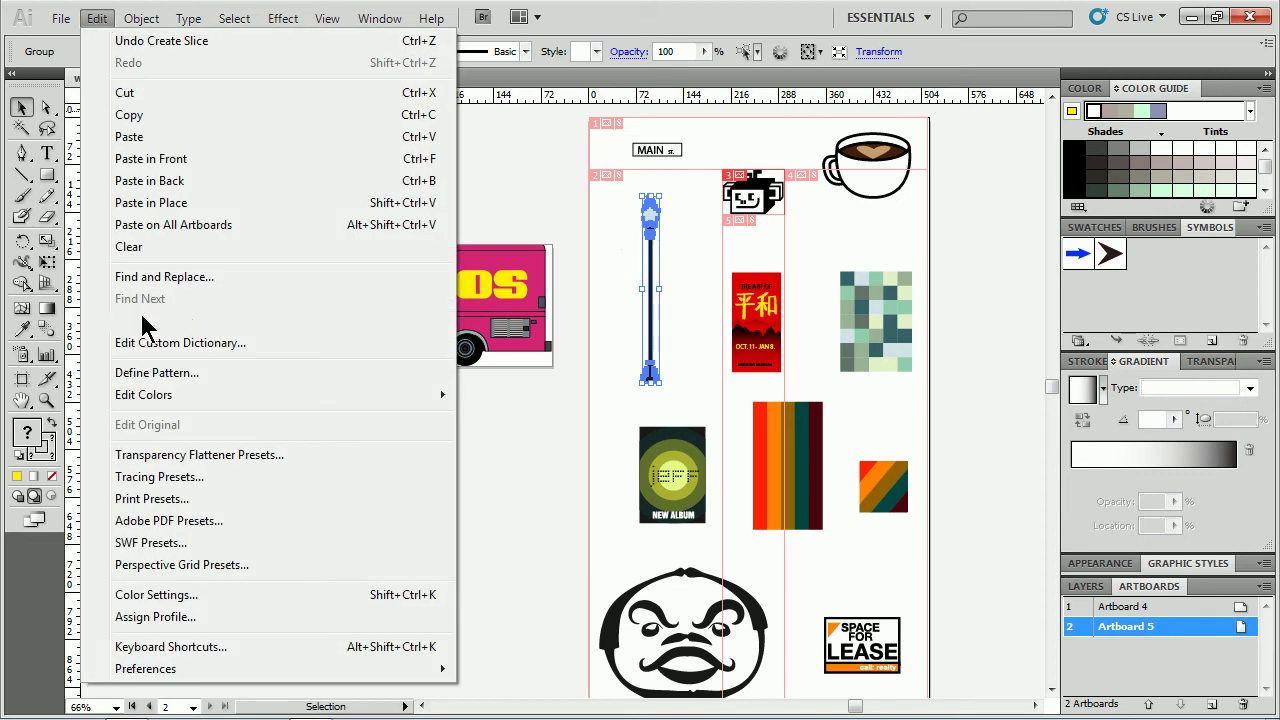
left_click(186, 647)
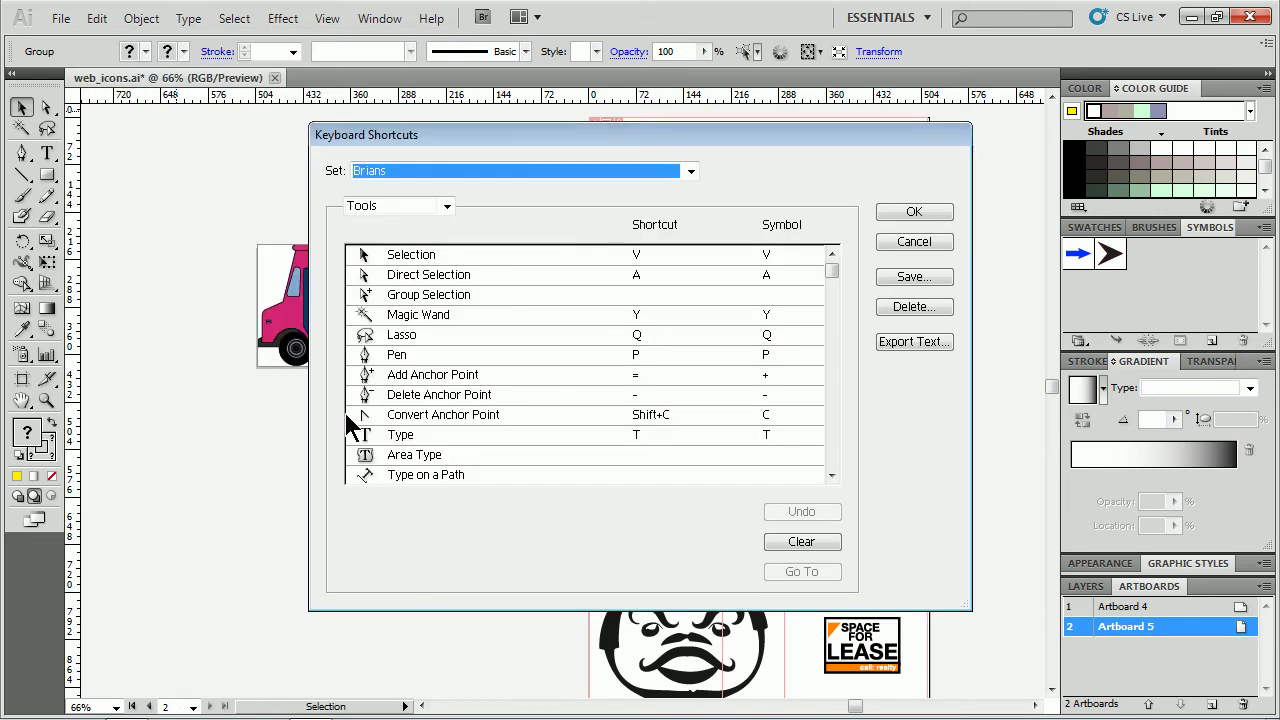
left_click(445, 207)
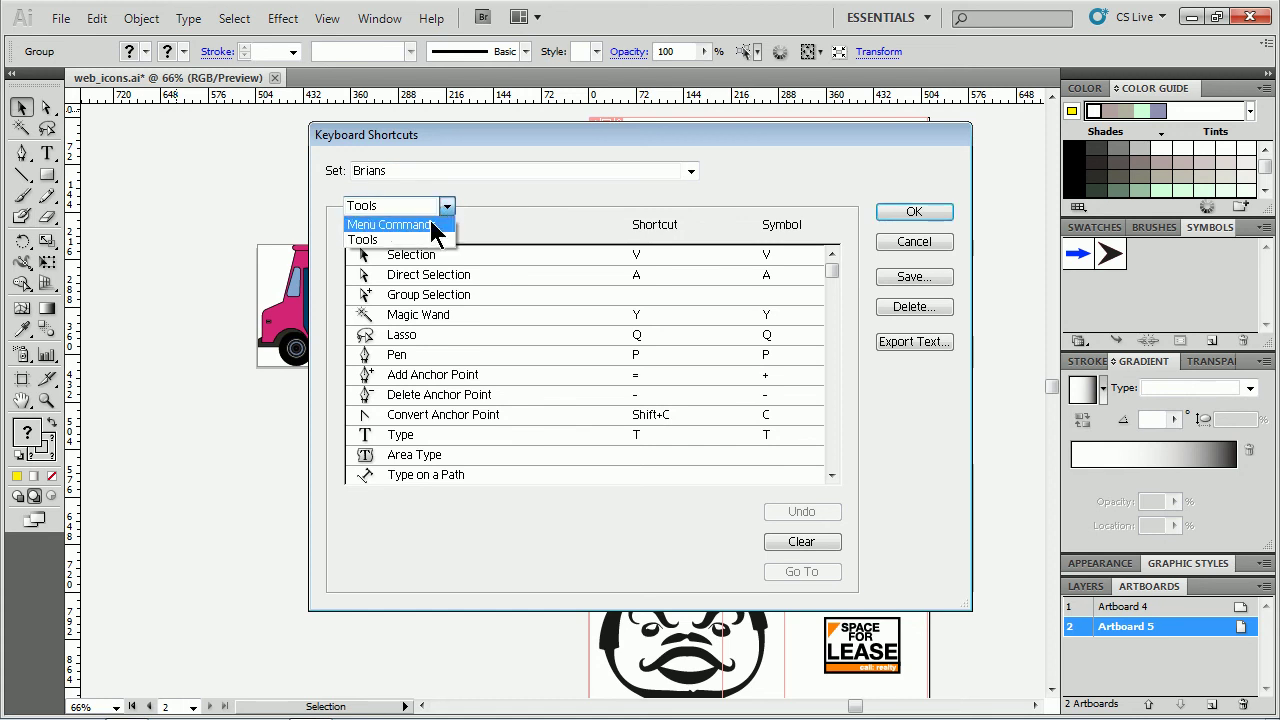
left_click(440, 230)
left_click(355, 294)
scroll(486, 380, "down", 2)
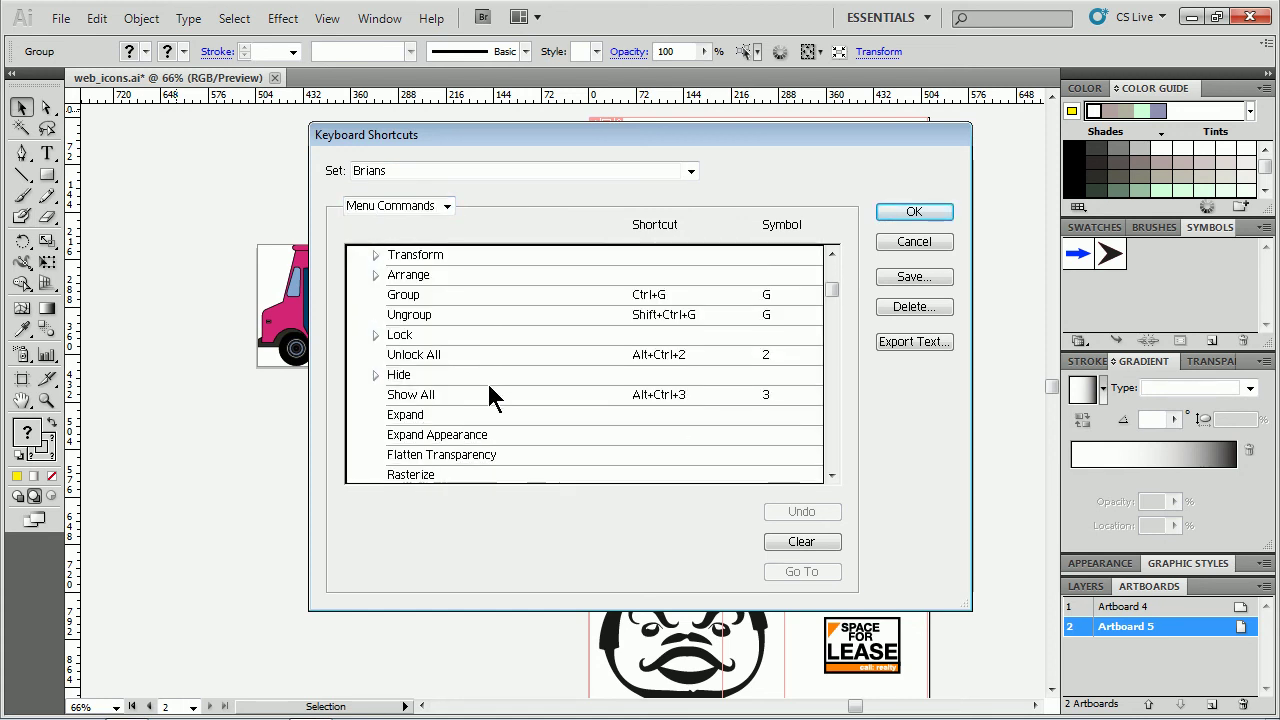
scroll(488, 390, "down", 3)
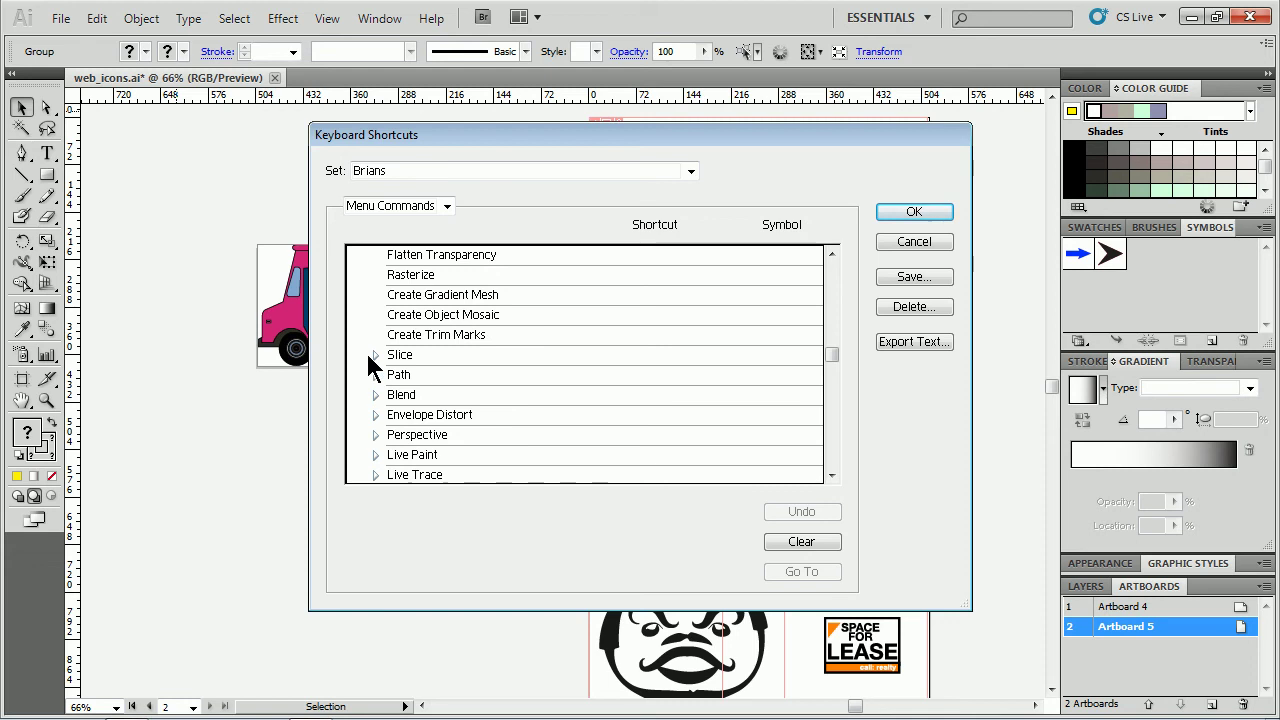
left_click(375, 355)
scroll(522, 410, "down", 3)
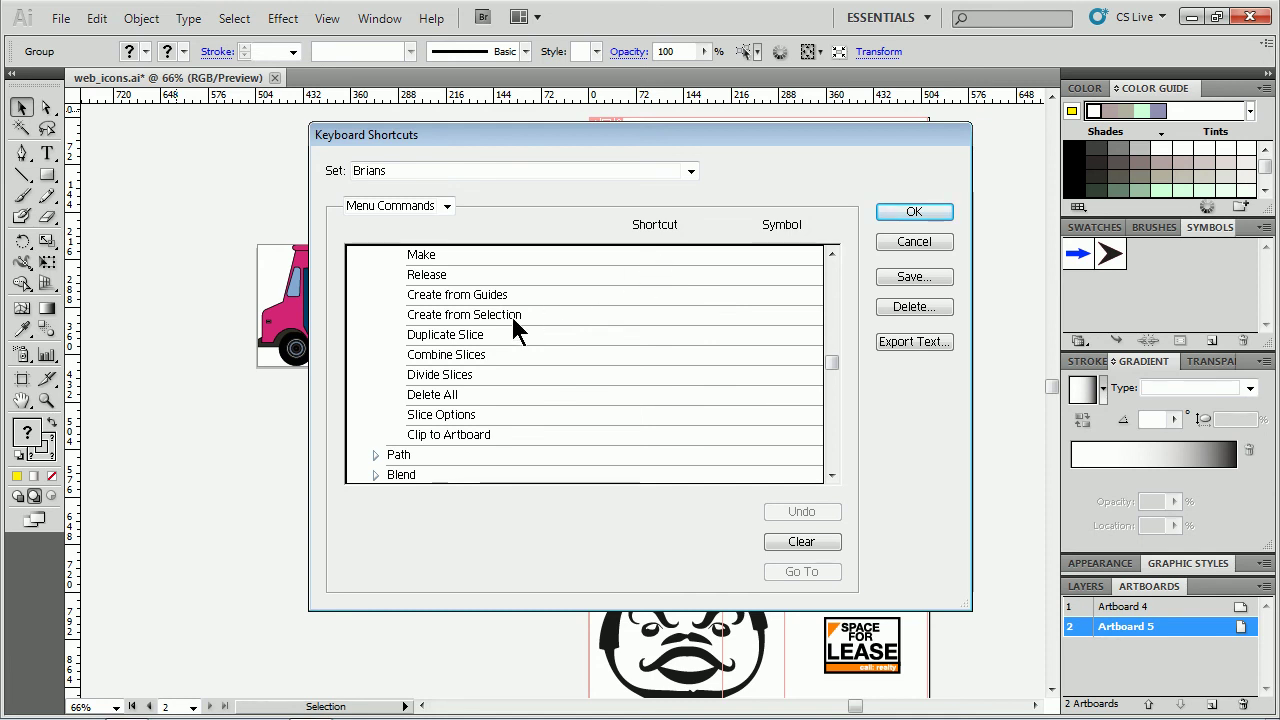
Step: Assign Alt+Shift+Ctrl+A to Create from Selection and overwrite the existing keyset
left_click(652, 319)
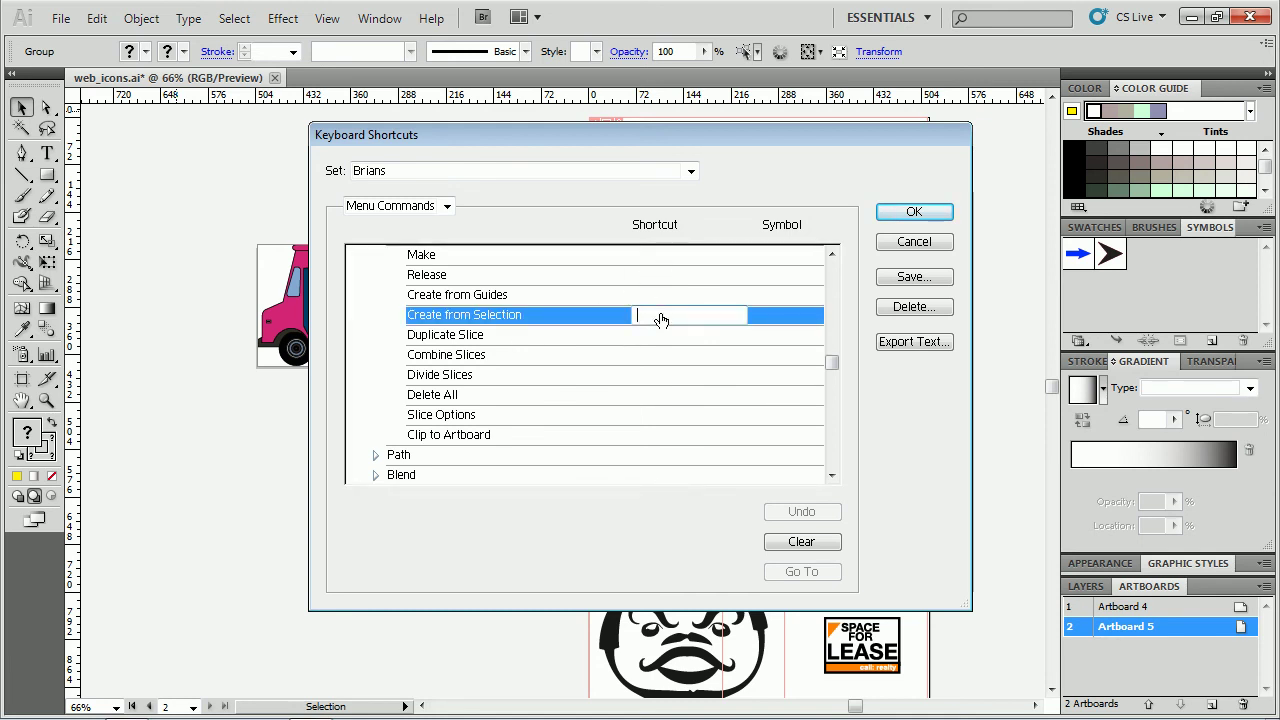
key("ctrl+alt+shift+a")
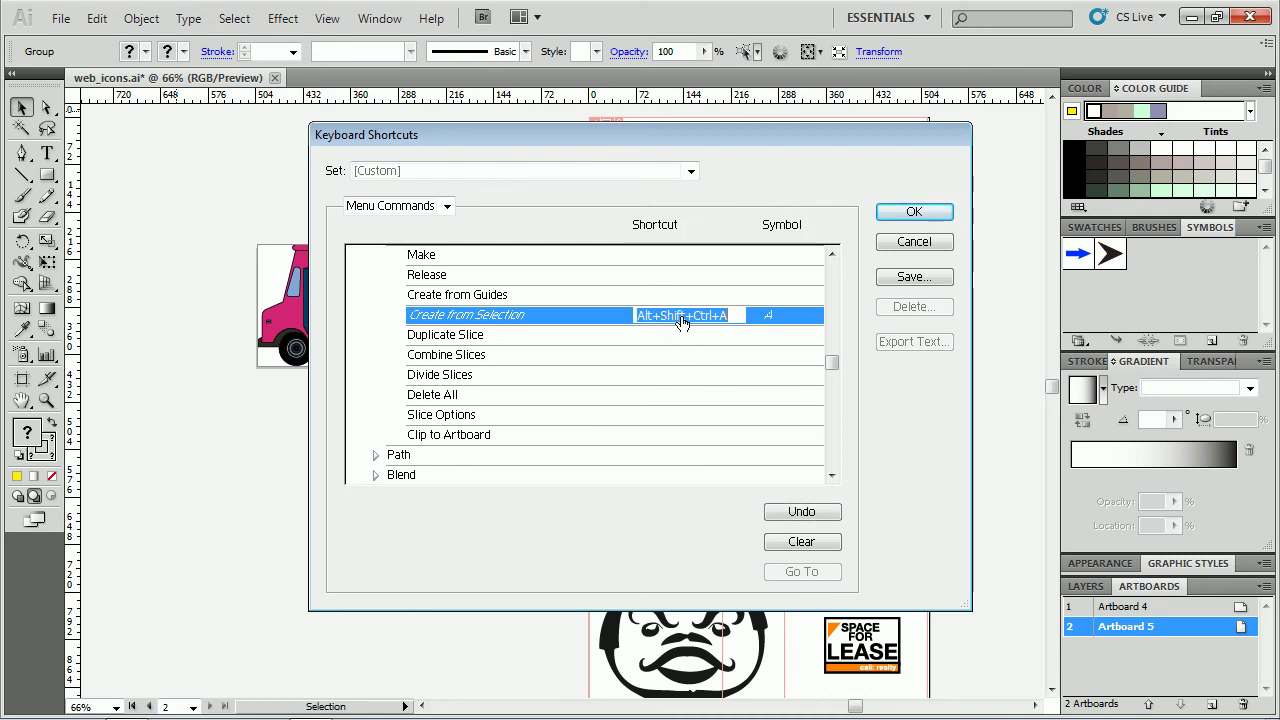
left_click(902, 208)
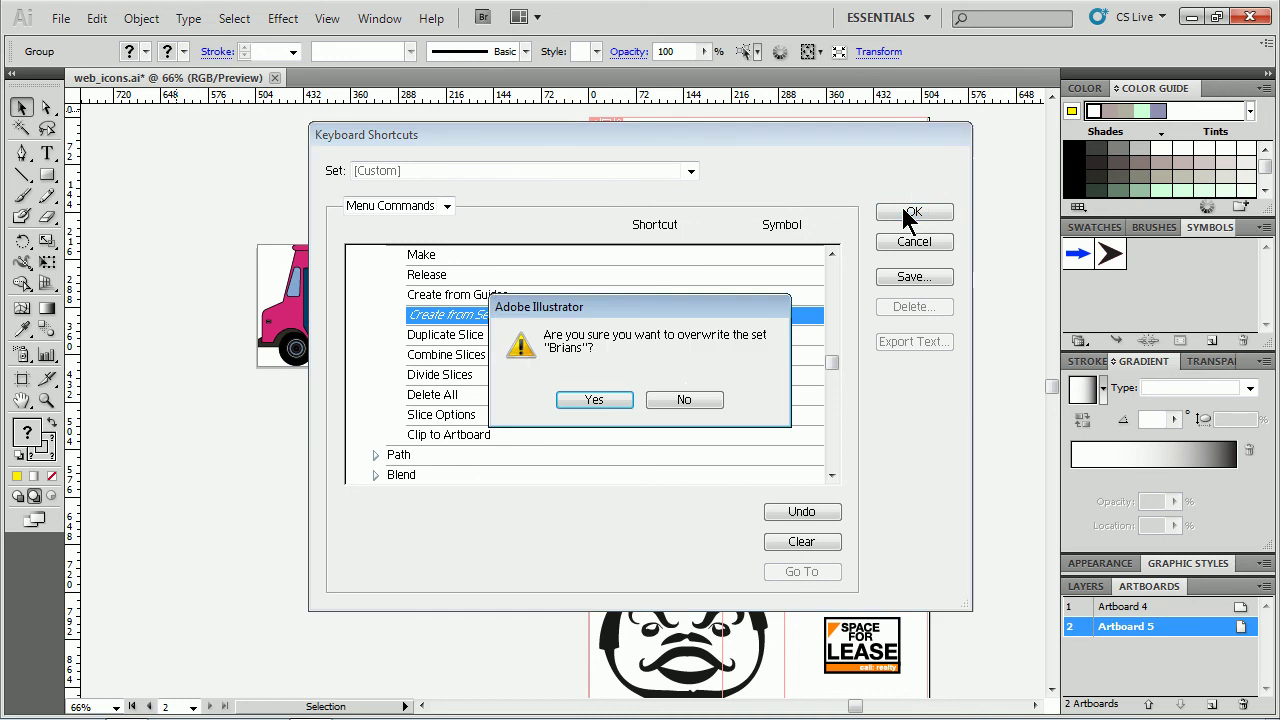
left_click(597, 400)
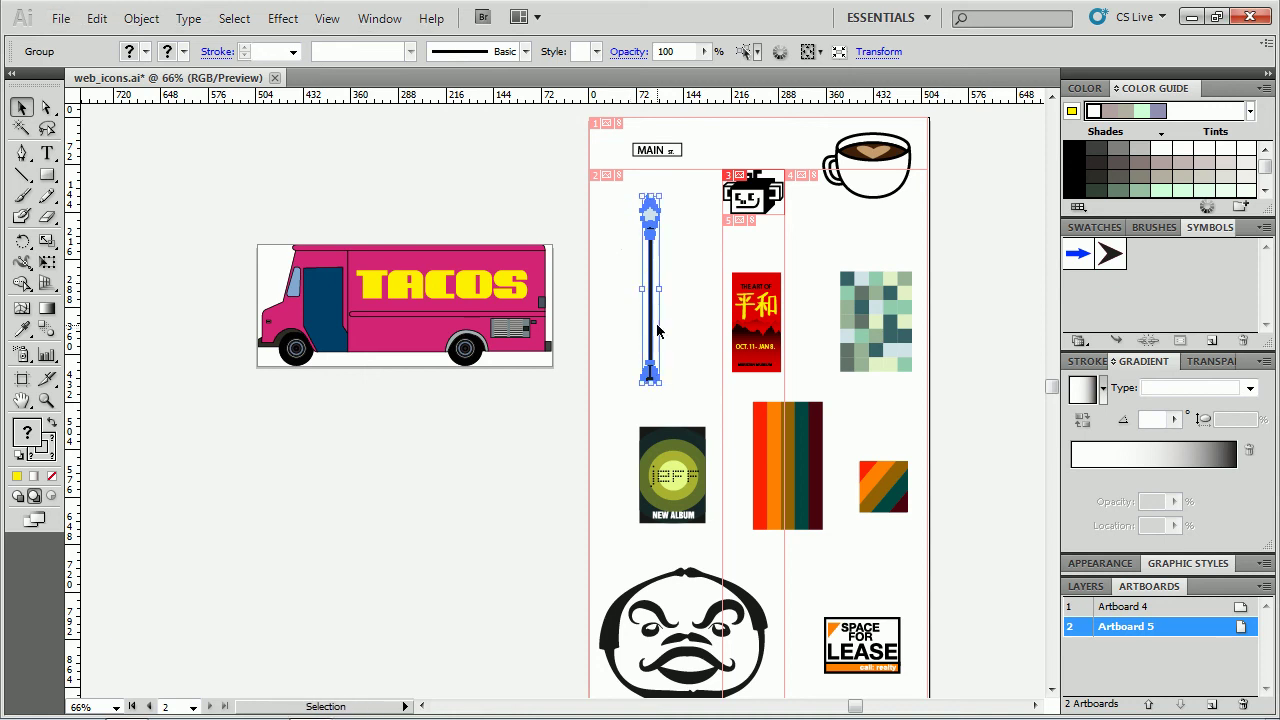
Step: Select the green checkered square, create a slice from it, and clear the selection
left_click(896, 320)
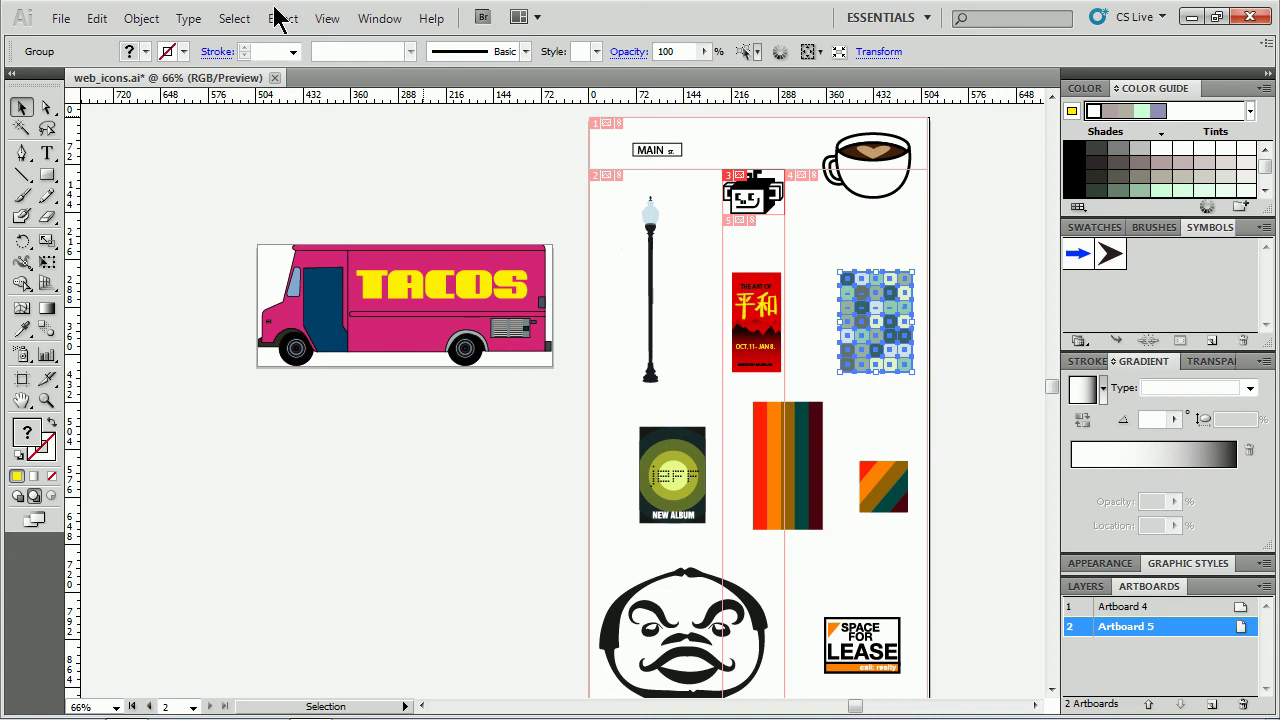
left_click(143, 20)
mouse_move(200, 396)
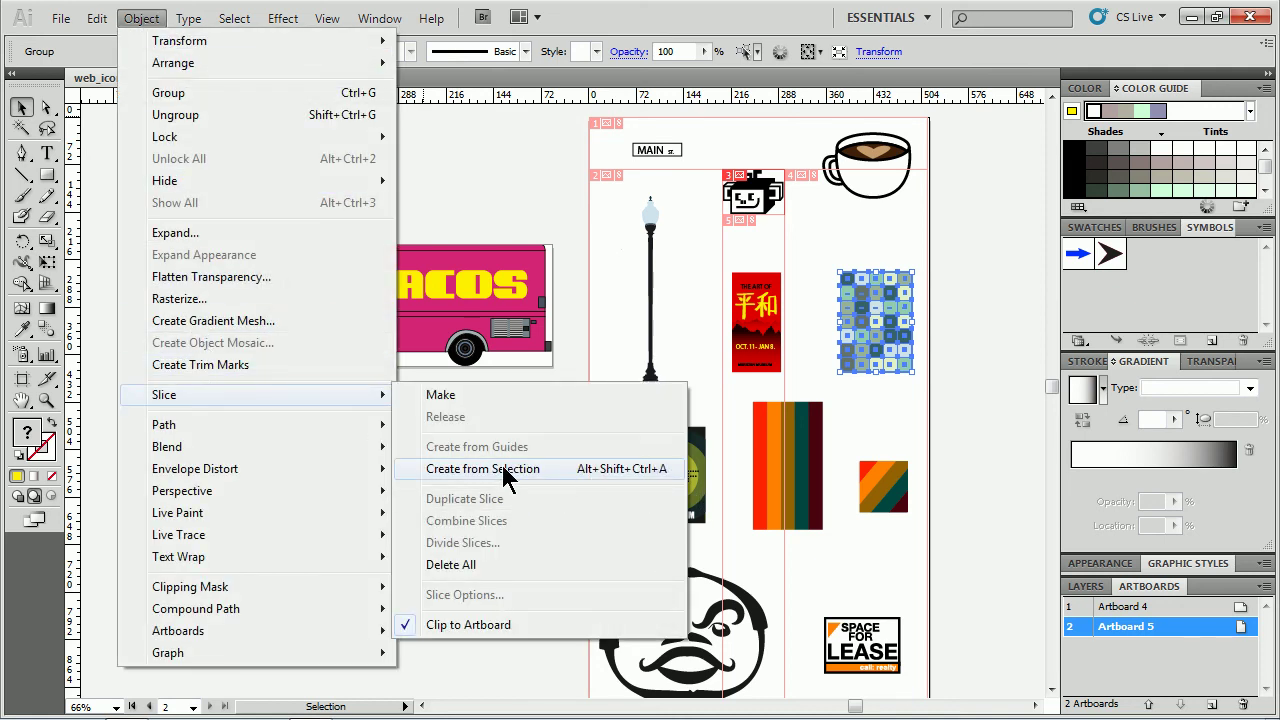
left_click(506, 474)
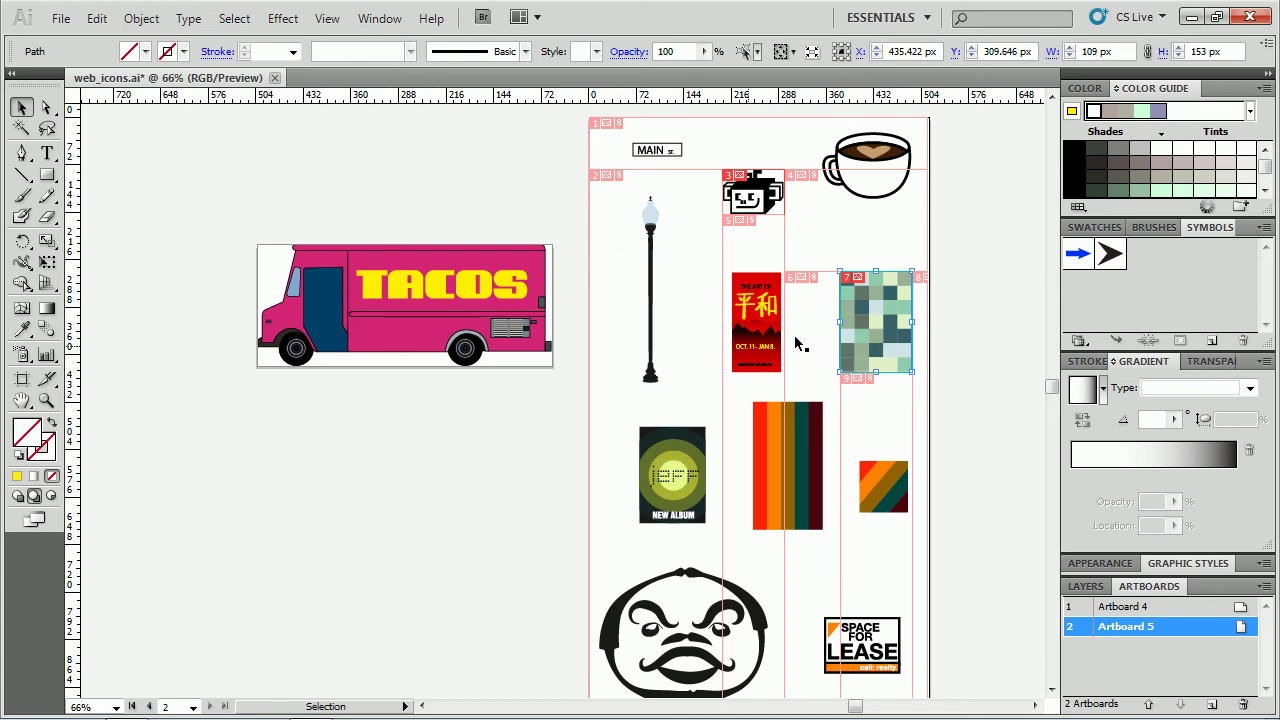
left_click(962, 279)
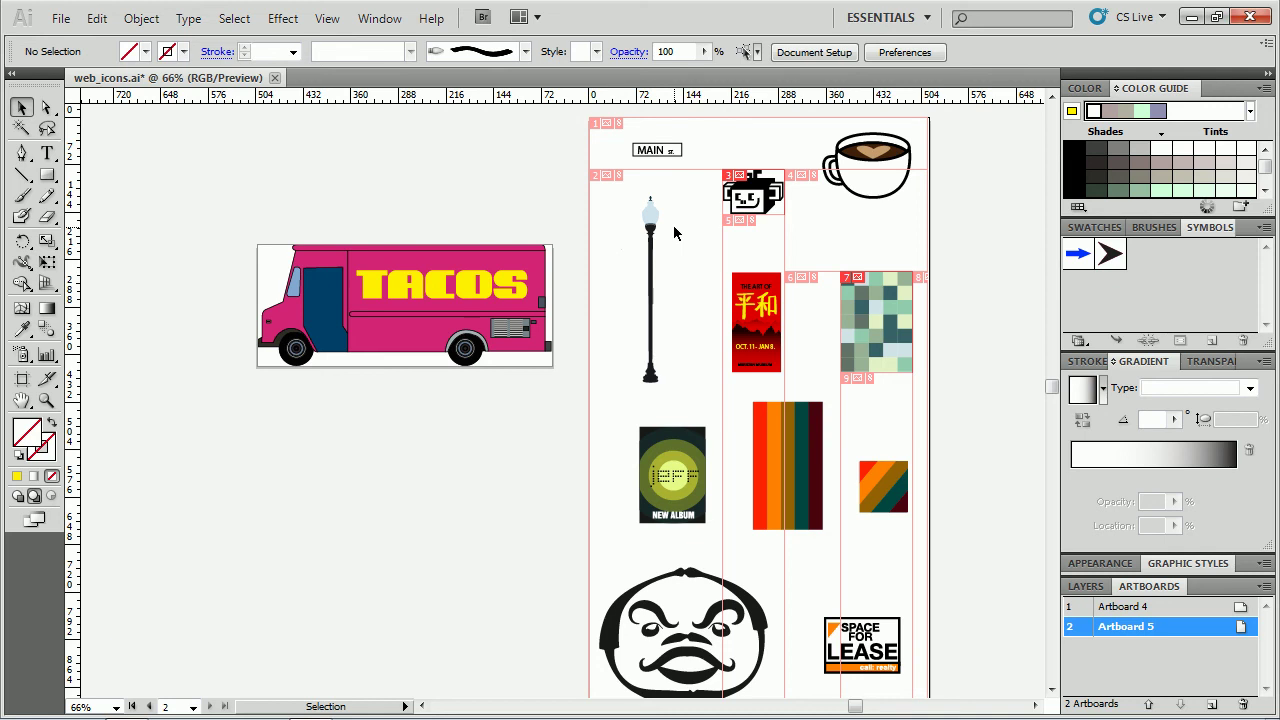
Step: Delete Artboard 5 and draw a 91.67 × 67.46 pt artboard around the robot icon
key("shift+o")
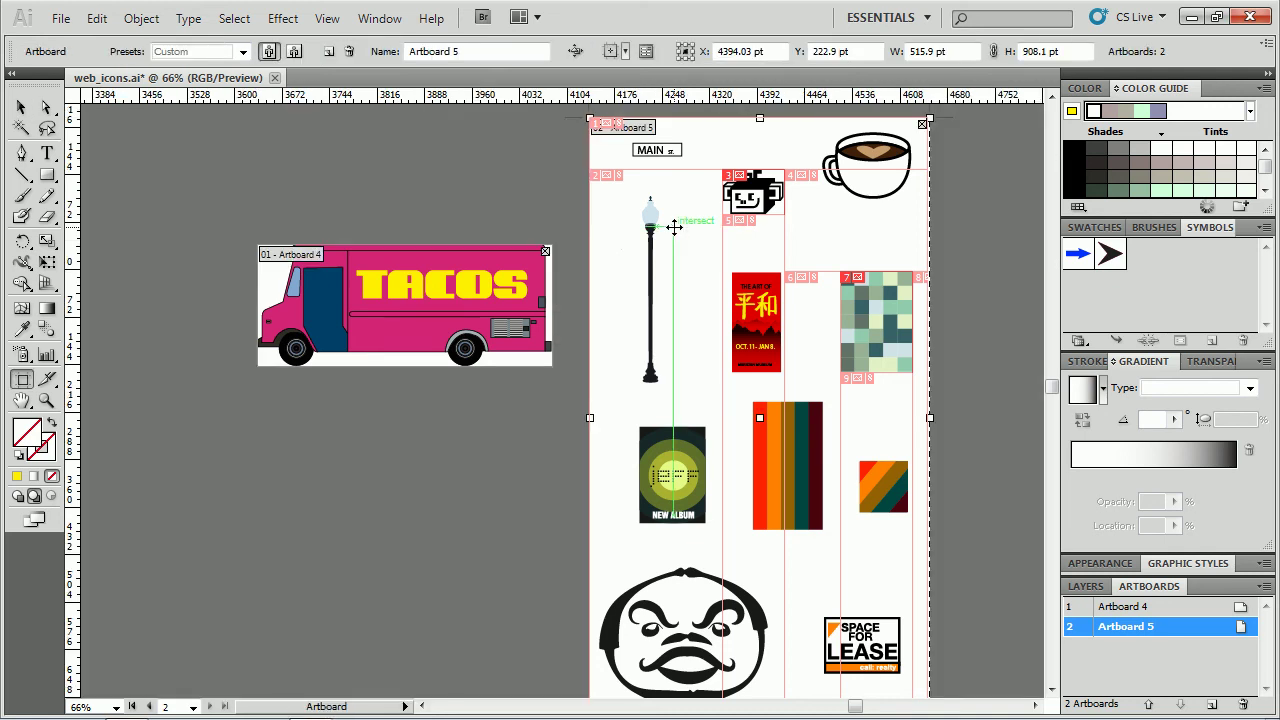
left_click(921, 124)
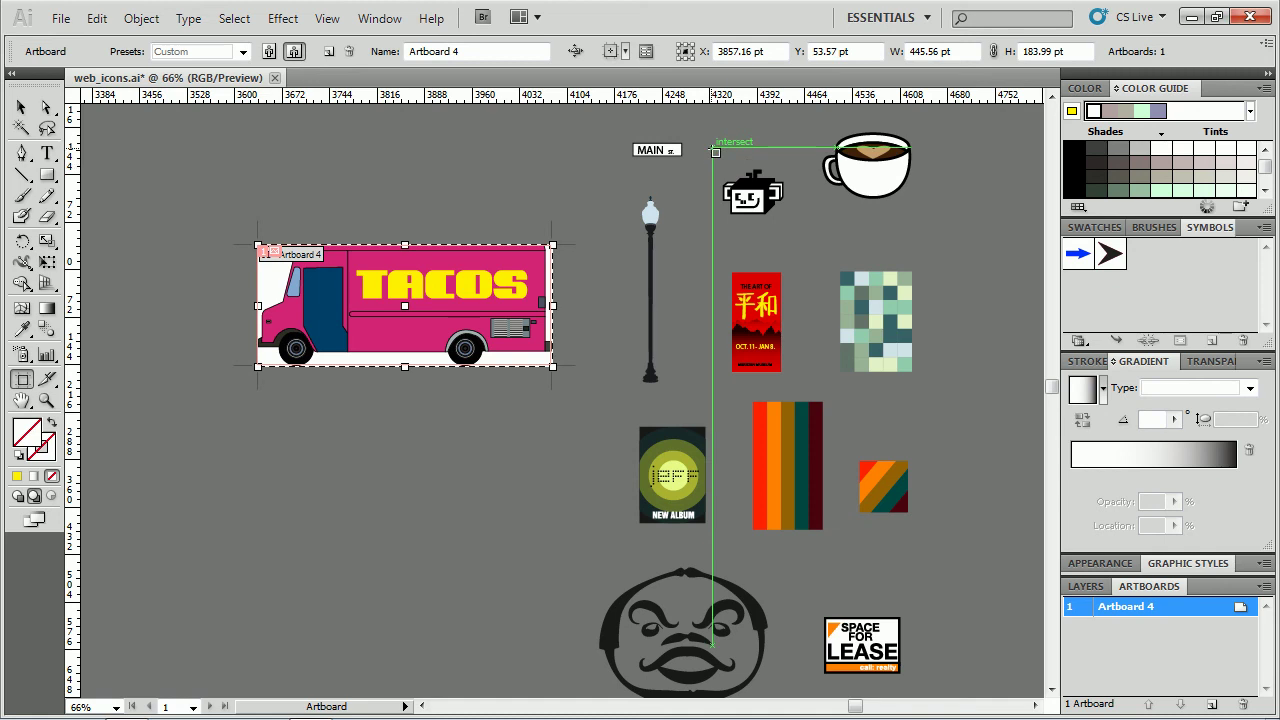
left_click_drag(723, 172, 784, 214)
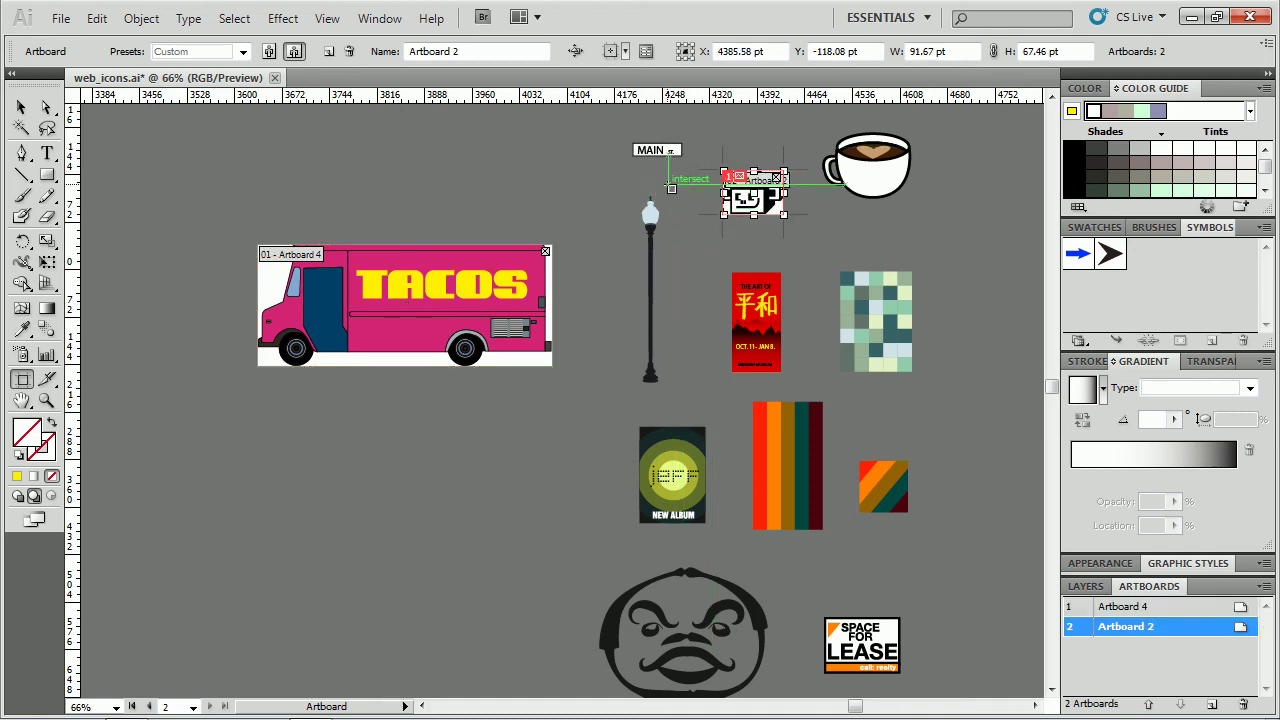
key("Escape")
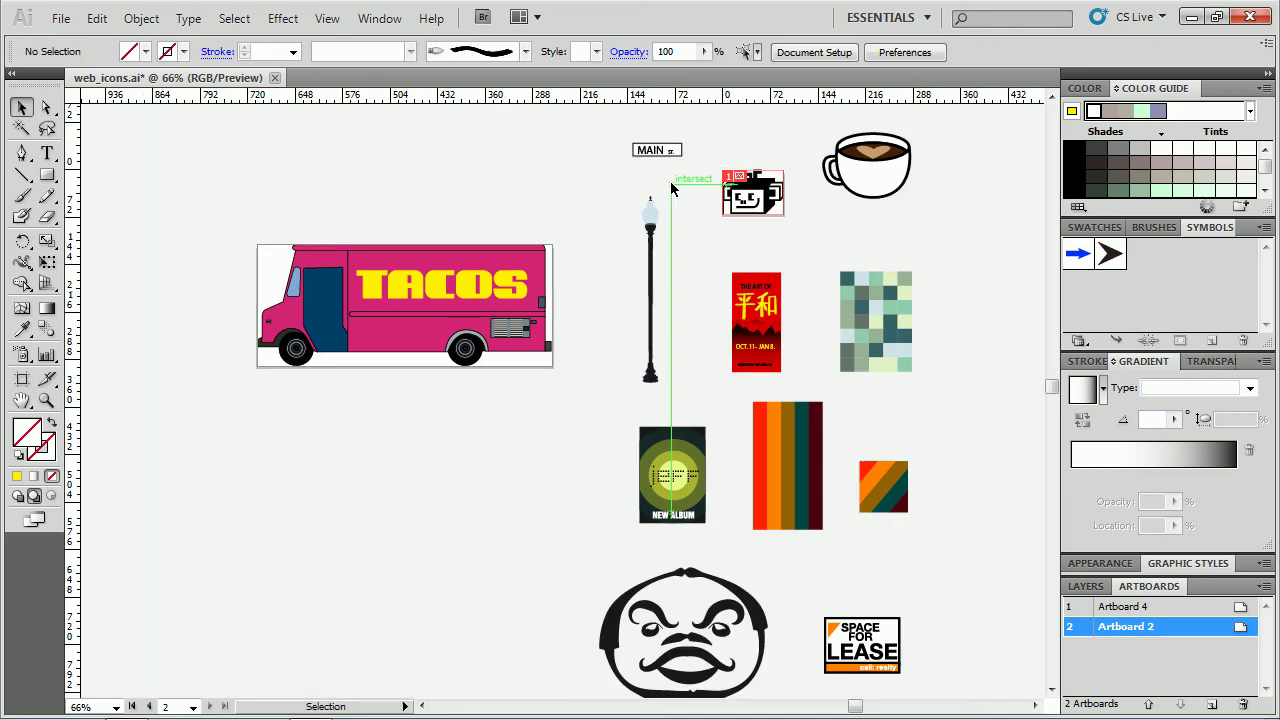